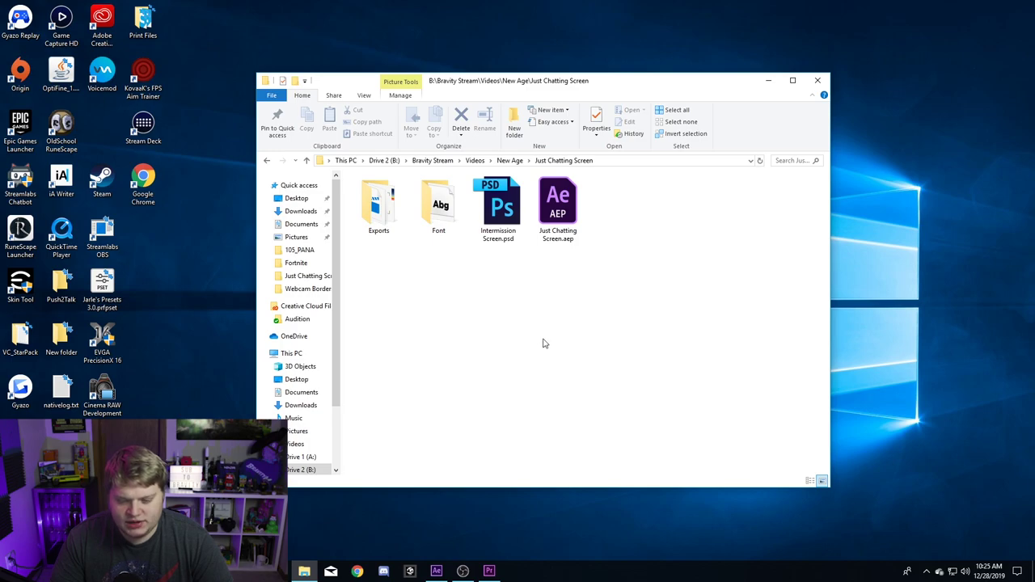
Step: Browse the Font folder to check the GOTHAM-BLACK.TTF font, then return to the project folder
left_click(427, 224)
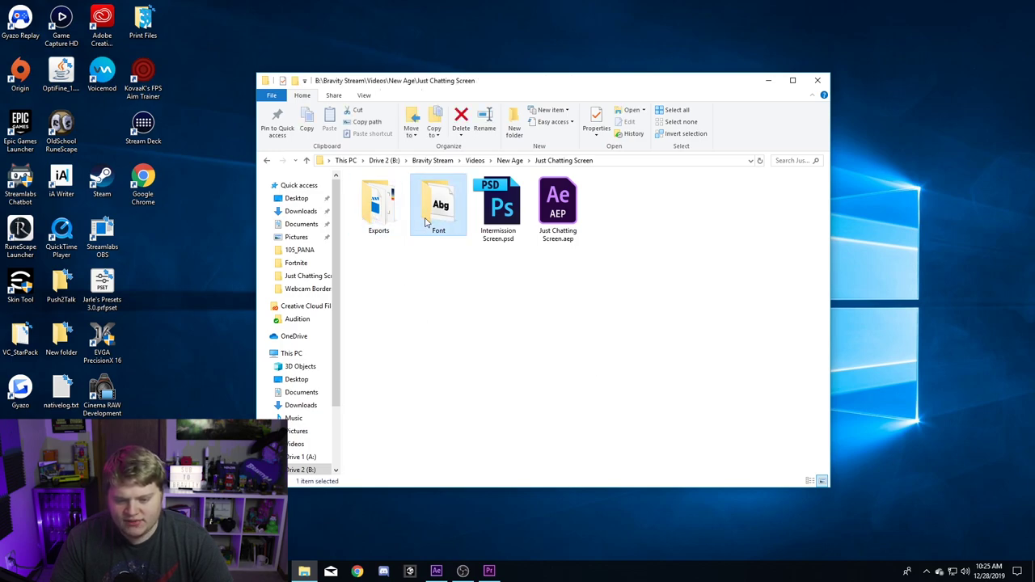
left_click(506, 223)
left_click(543, 227)
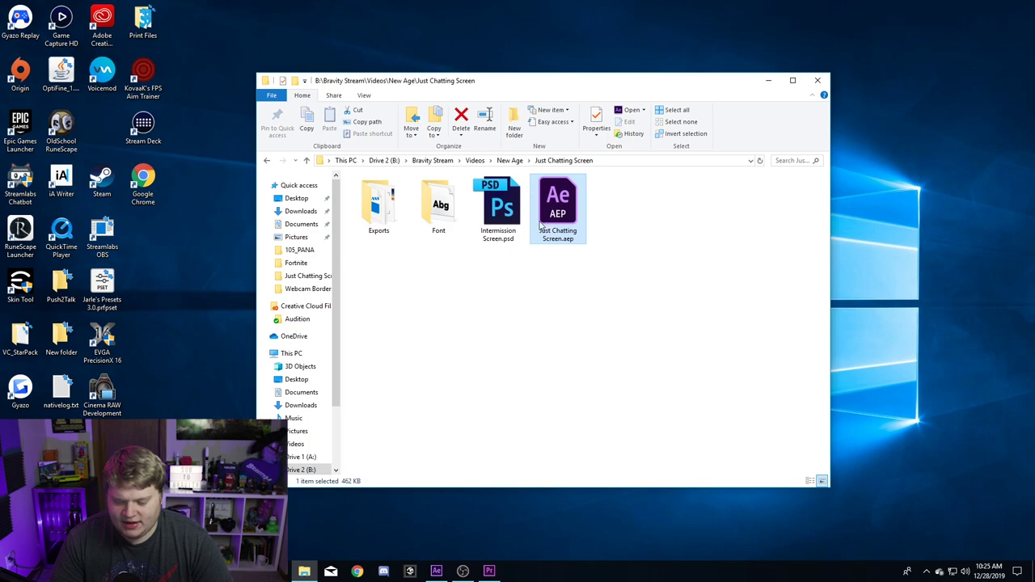
left_click(502, 212)
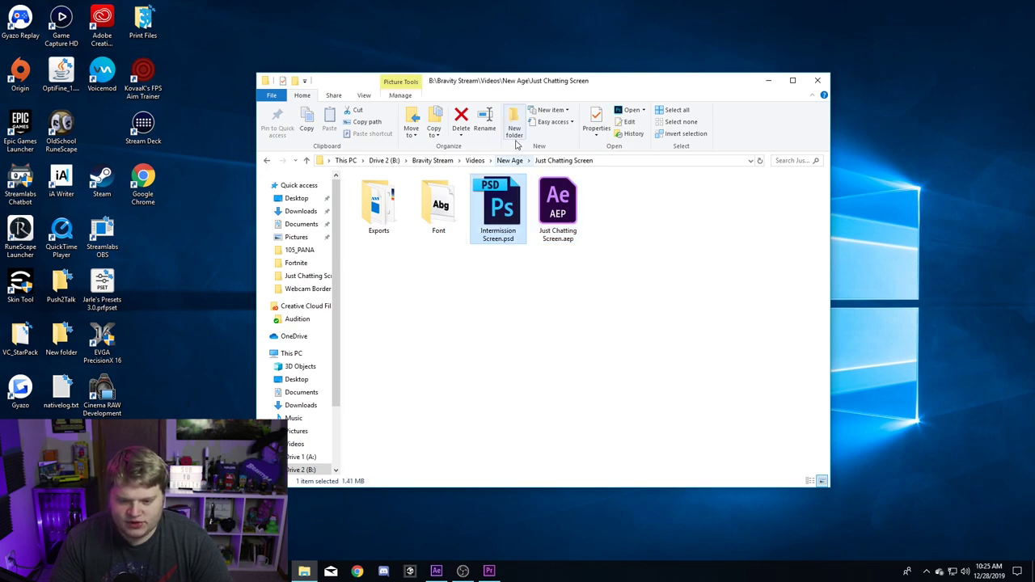
left_click(558, 212)
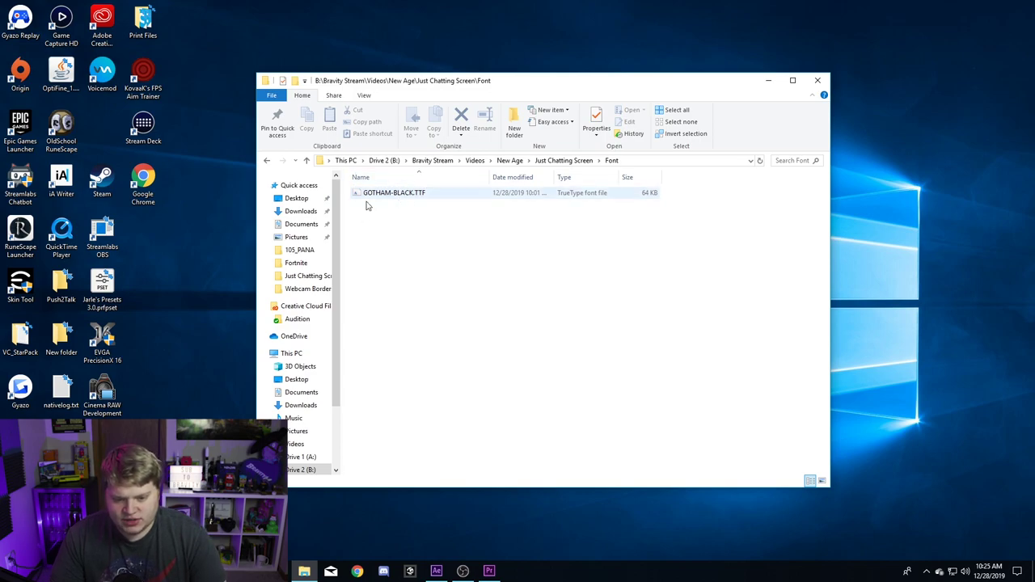
left_click(393, 194)
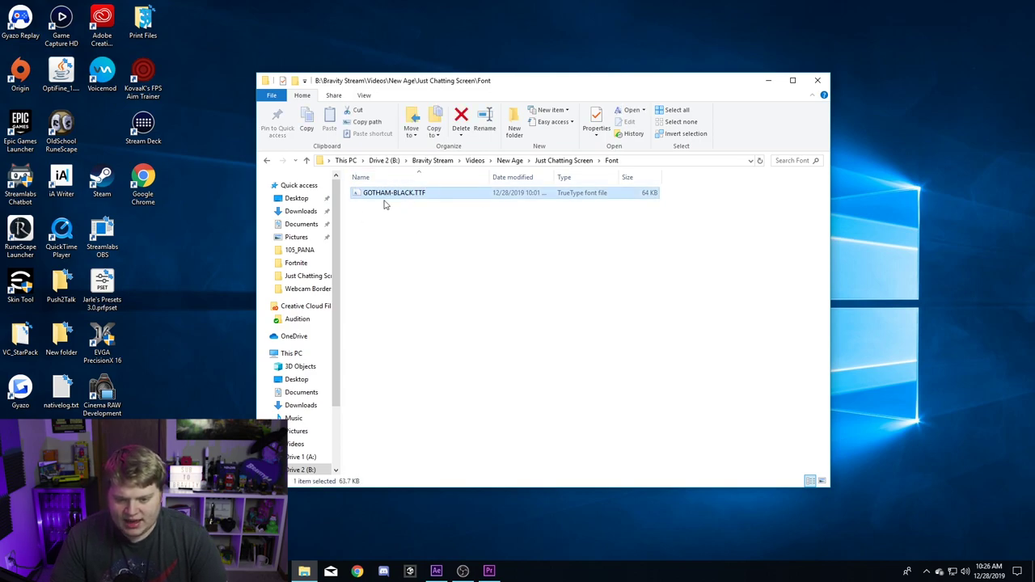
left_click(576, 160)
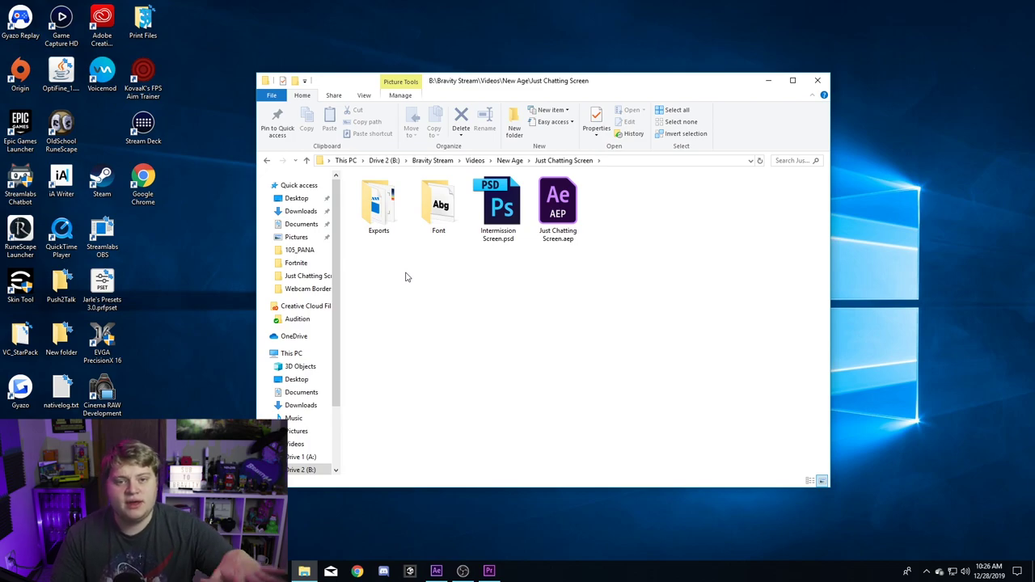
Step: Review Just Chatting Animation.mov and Just Chatting Overlay.png in Exports, then move Explorer off-screen
double_click(381, 230)
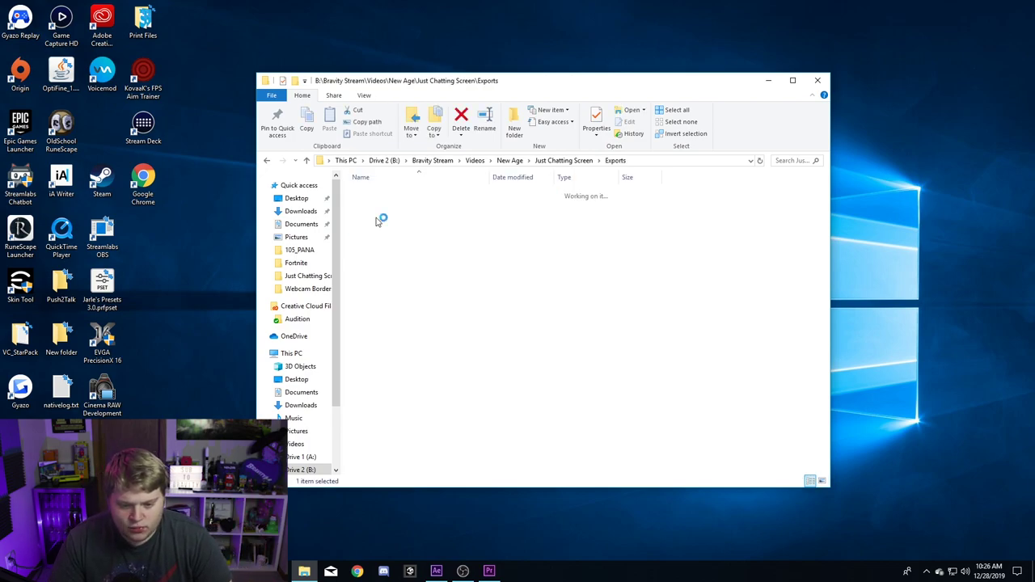
left_click(363, 213)
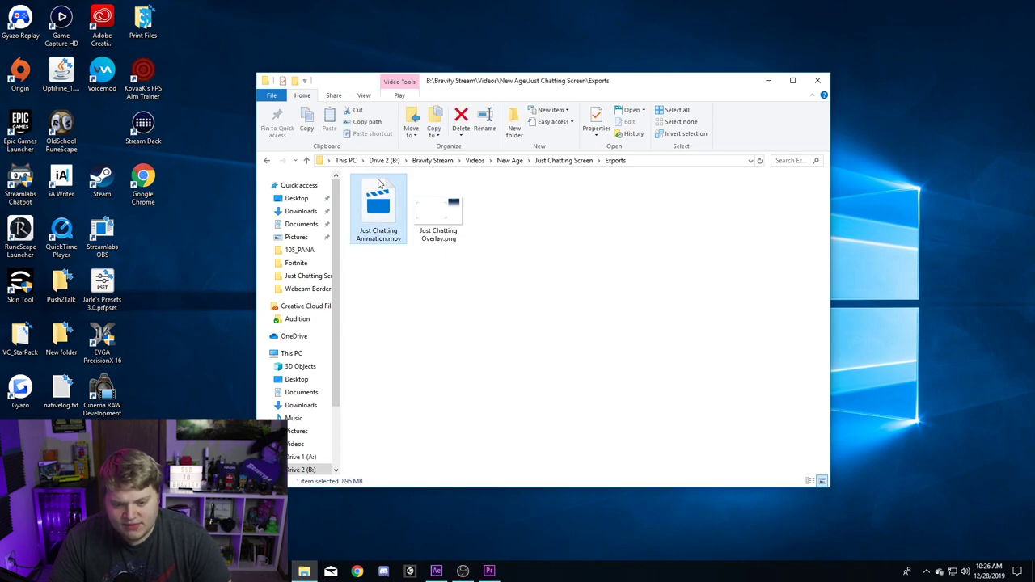
left_click(453, 227)
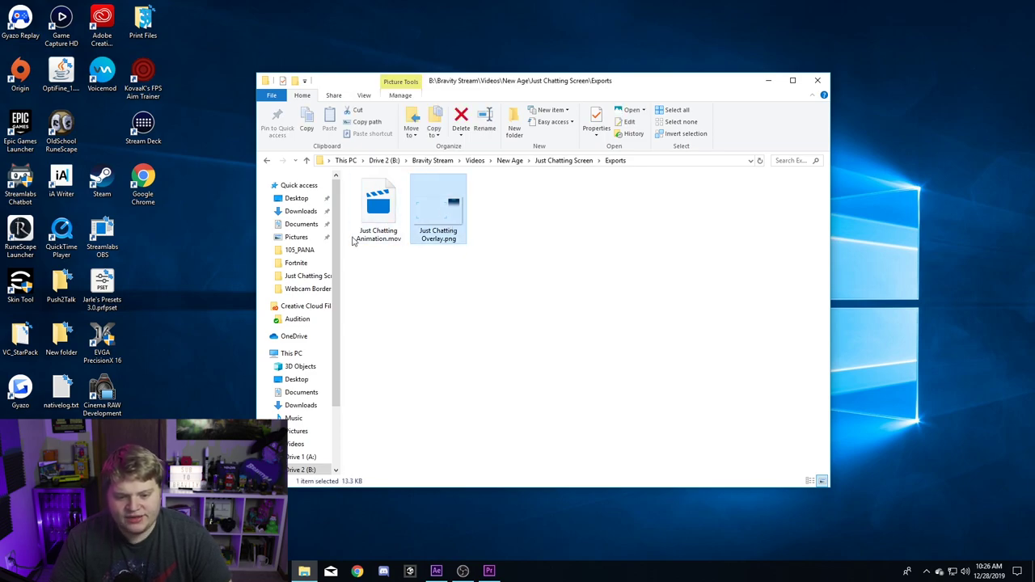
left_click(379, 226)
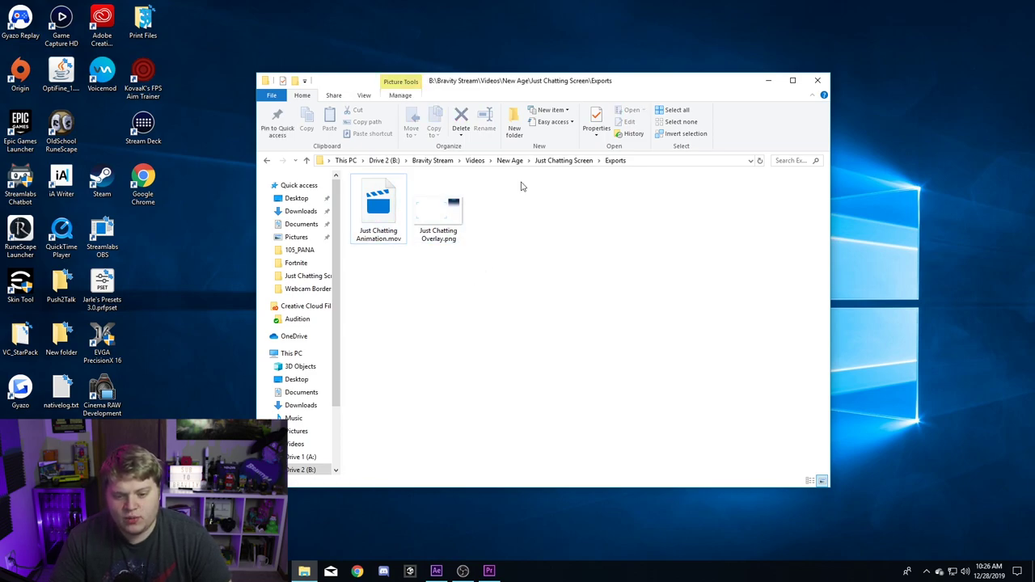
left_click_drag(564, 86, 0, 138)
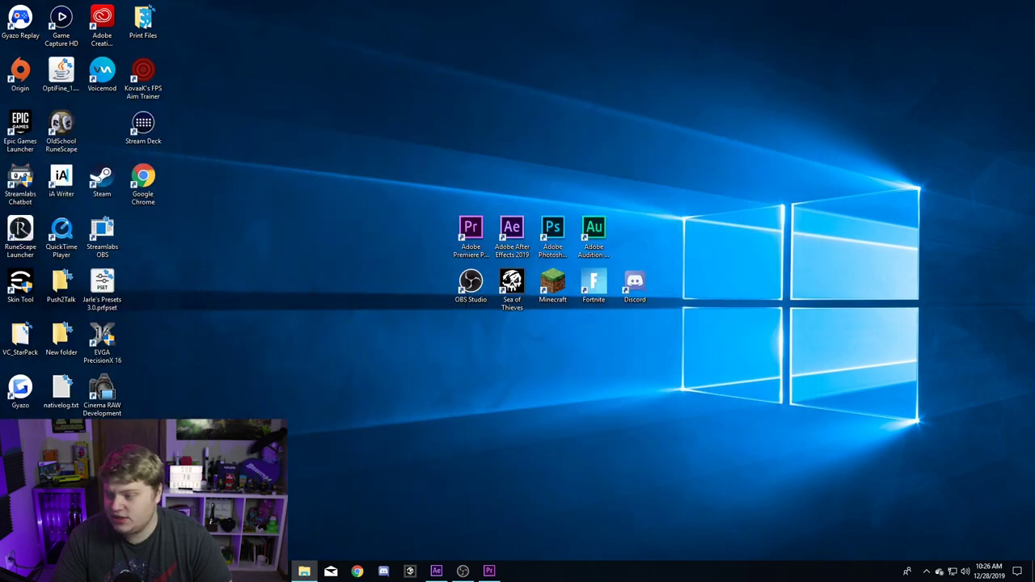
Step: Center the OBS window and add a Media Source named 'Chatting' to the scene
left_click(463, 571)
left_click_drag(768, 49, 441, 66)
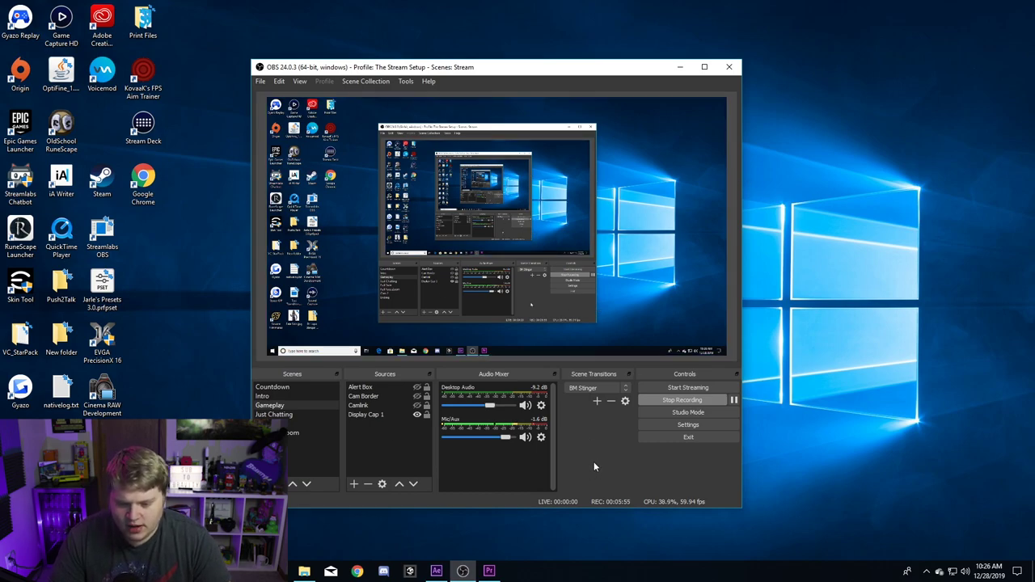
left_click(396, 387)
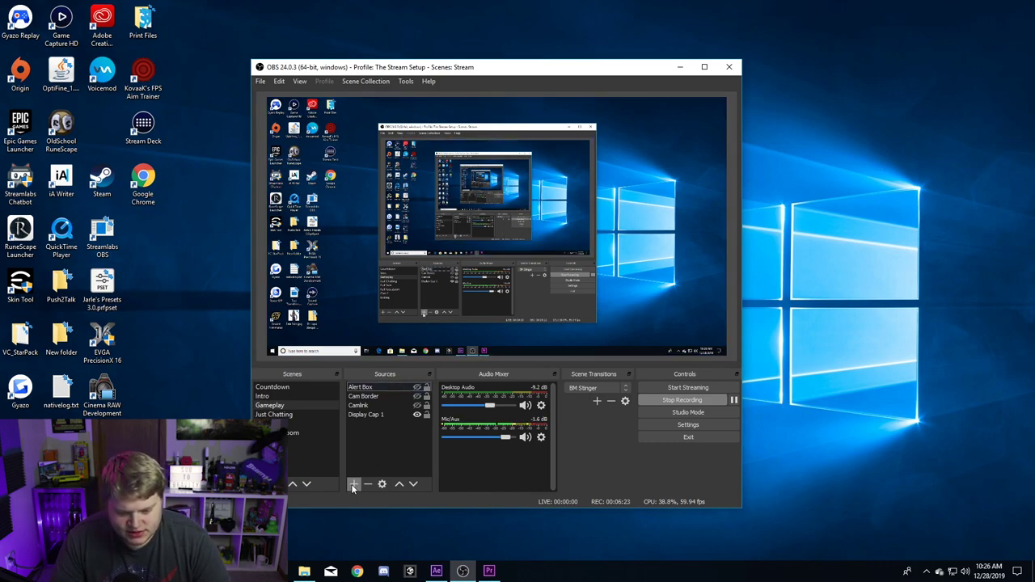
left_click(353, 484)
left_click(380, 393)
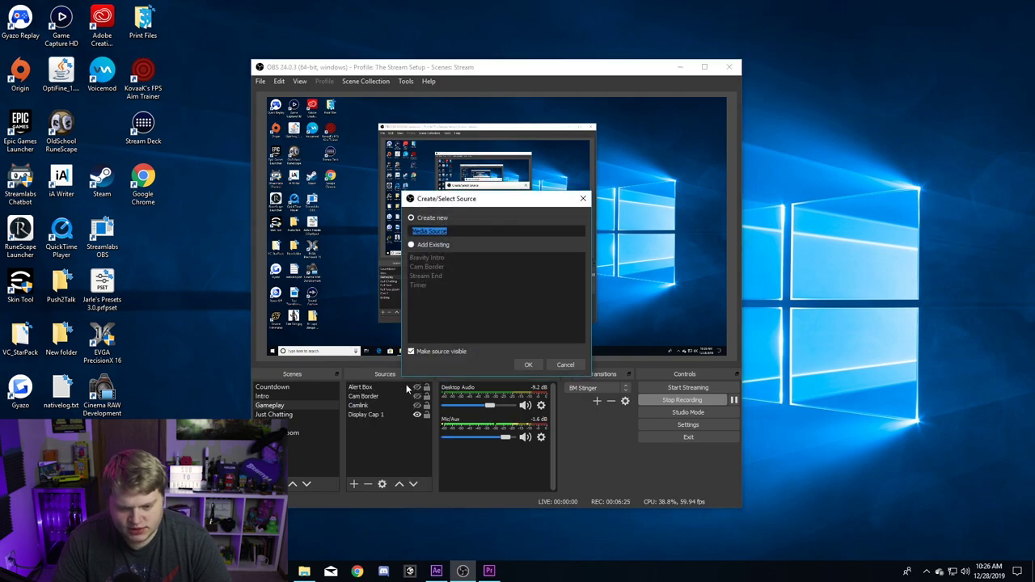
type("Chatting")
key("Return")
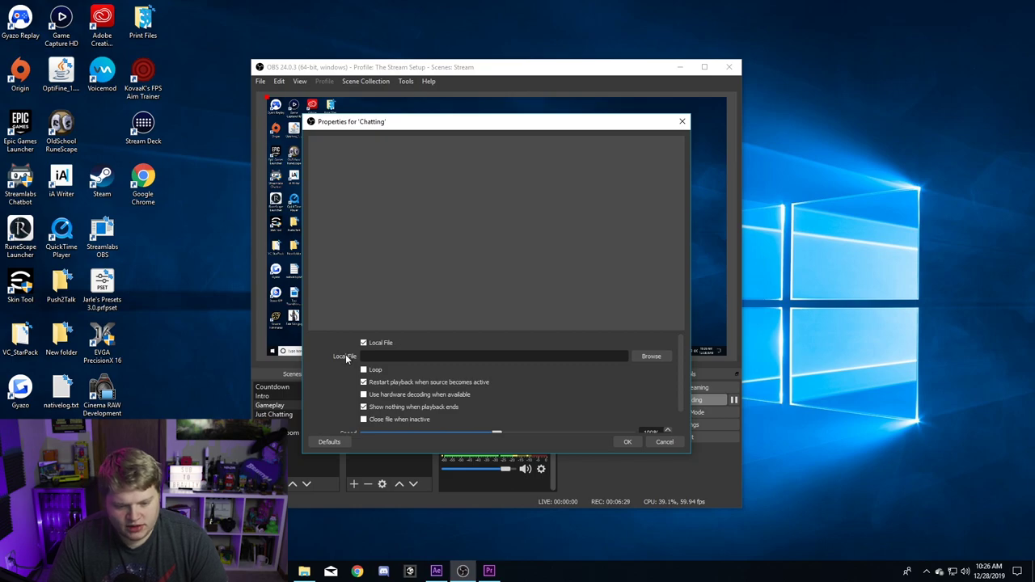
Step: Load Just Chatting Animation.mov from Exports into the Chatting source with Loop enabled
left_click(645, 359)
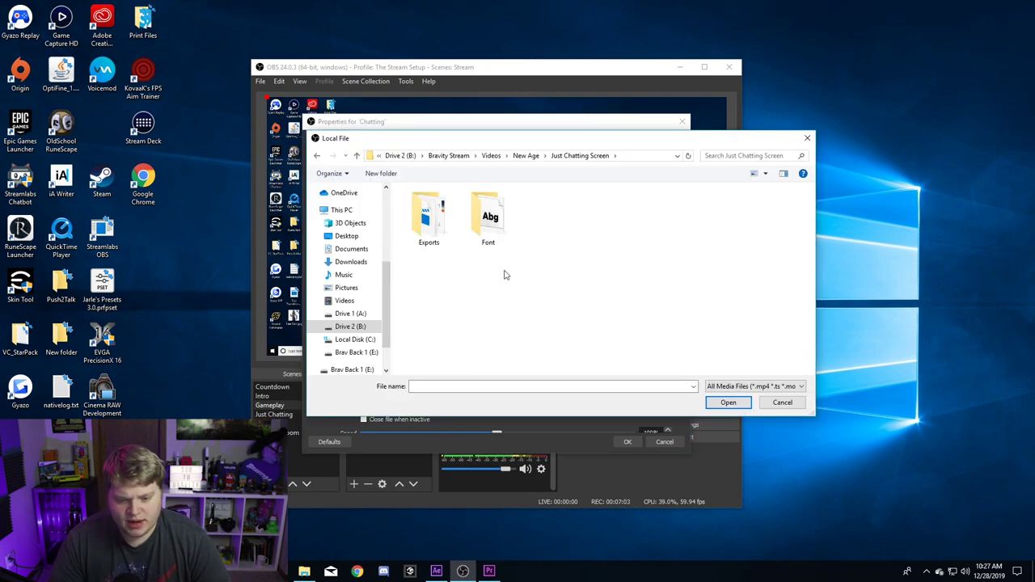
double_click(434, 230)
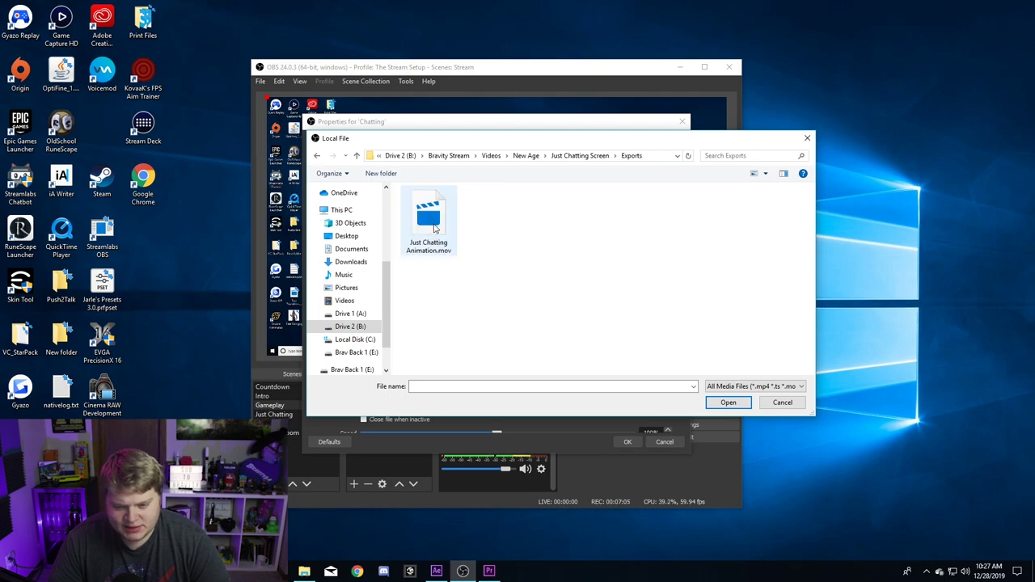
left_click(430, 233)
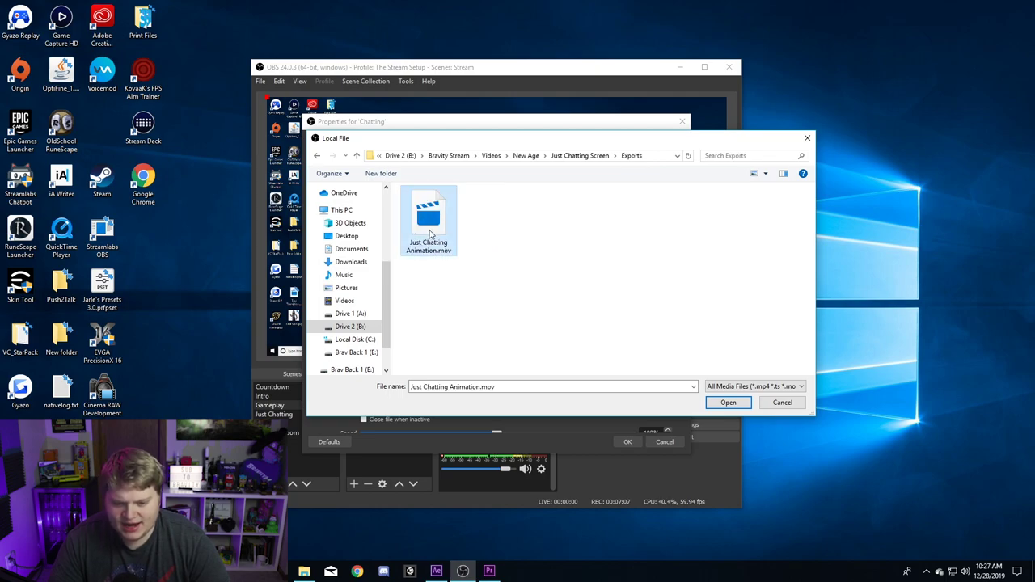
left_click(728, 402)
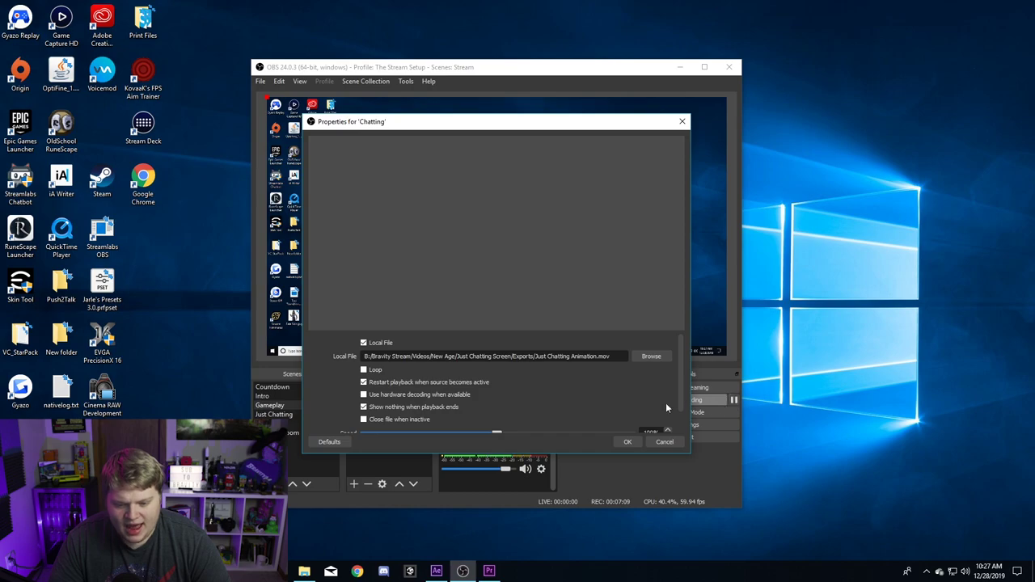
left_click(363, 370)
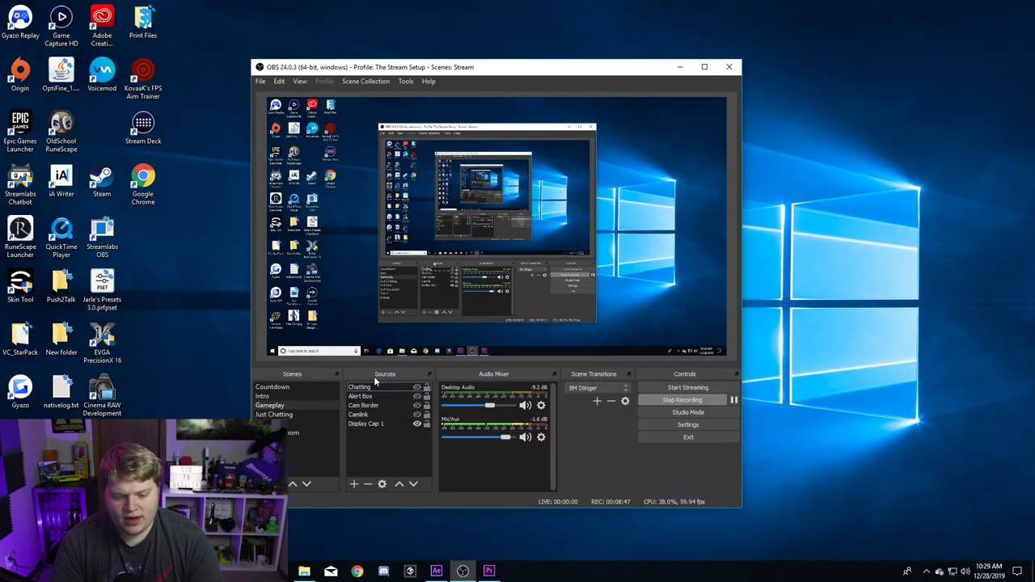
left_click(370, 386)
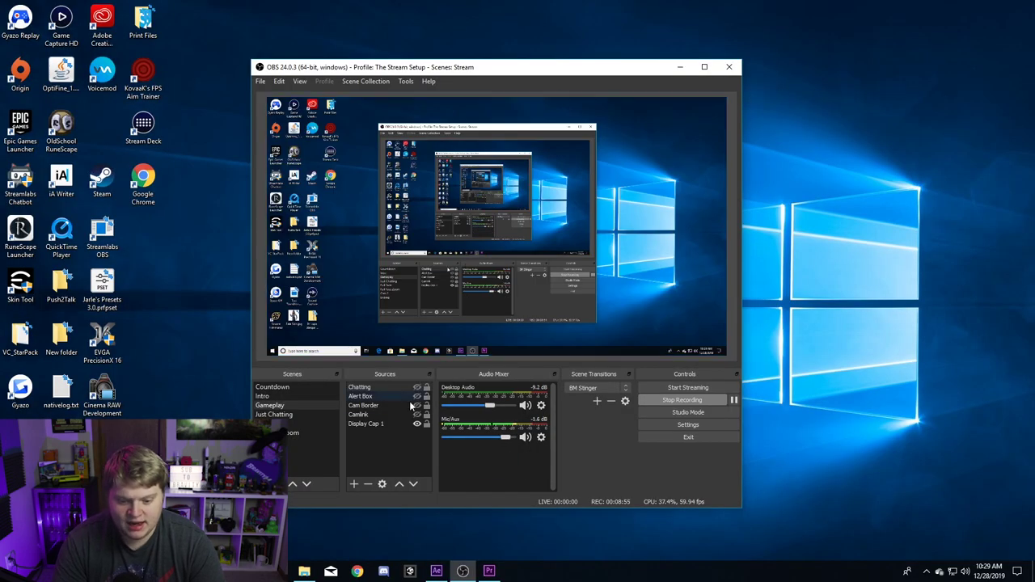
Step: Add a Color Correction filter to Chatting with hue shift -133 and saturation 0.26
left_click(371, 390)
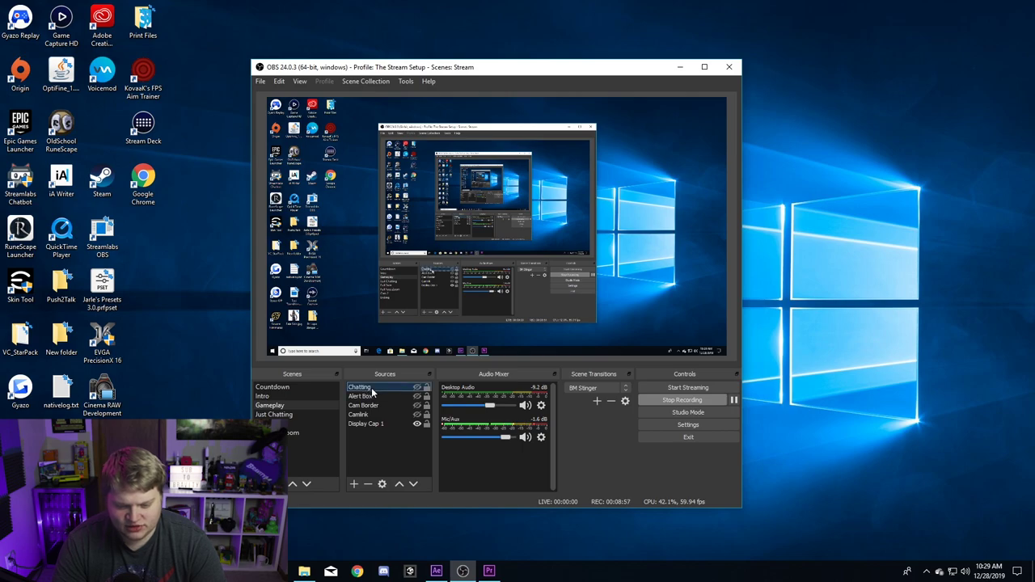
right_click(371, 389)
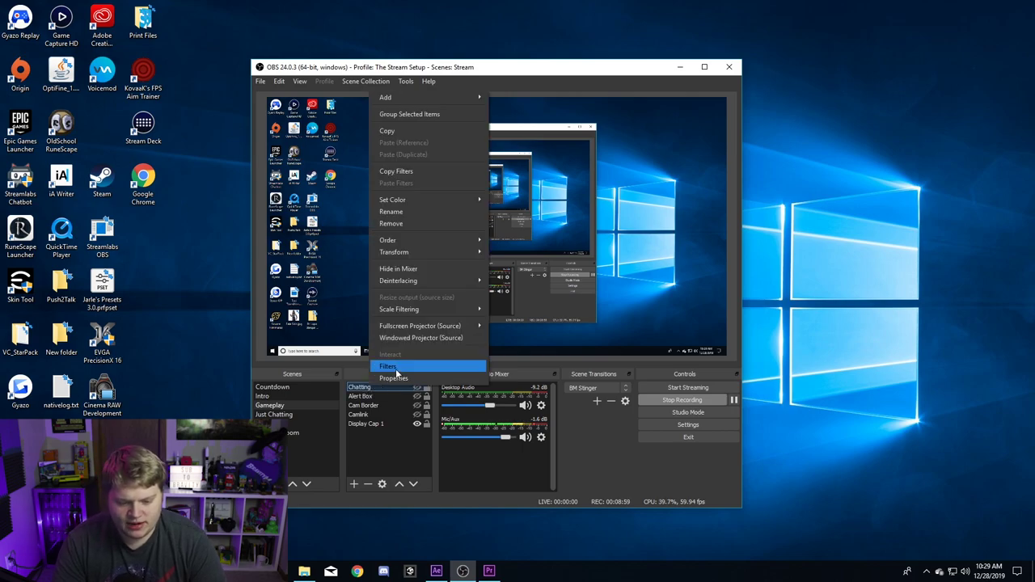
left_click(395, 371)
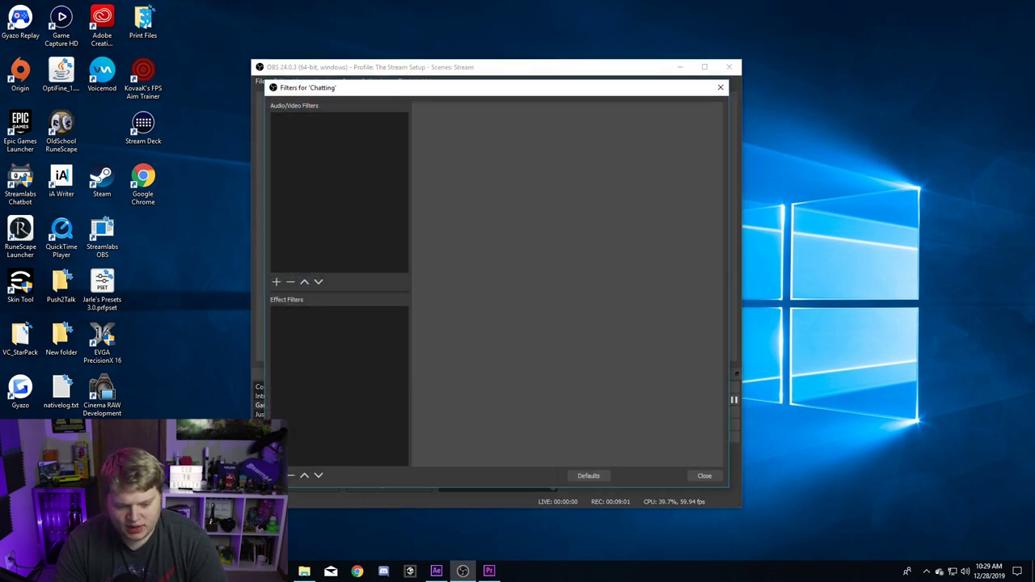
left_click(276, 476)
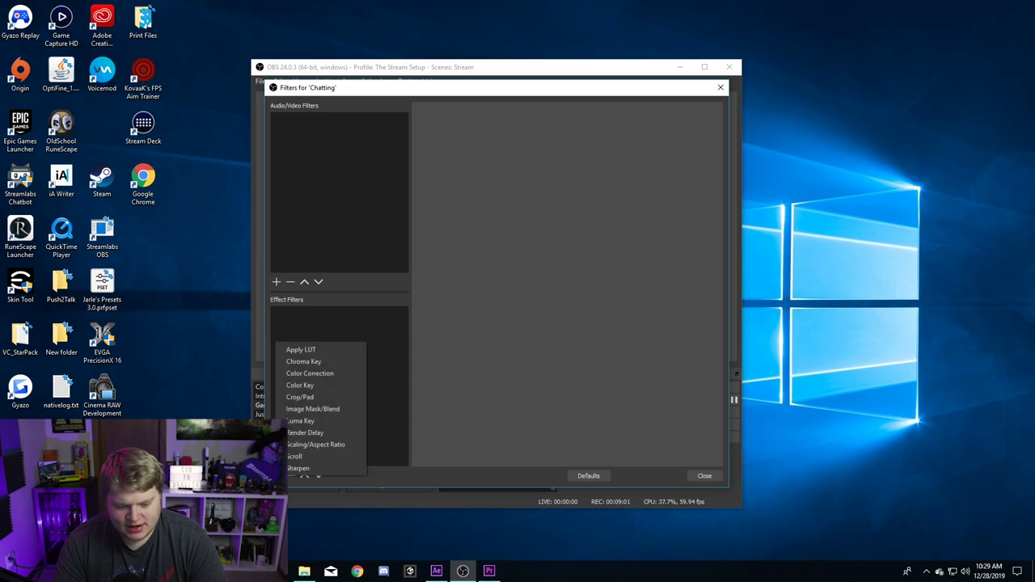
left_click(315, 373)
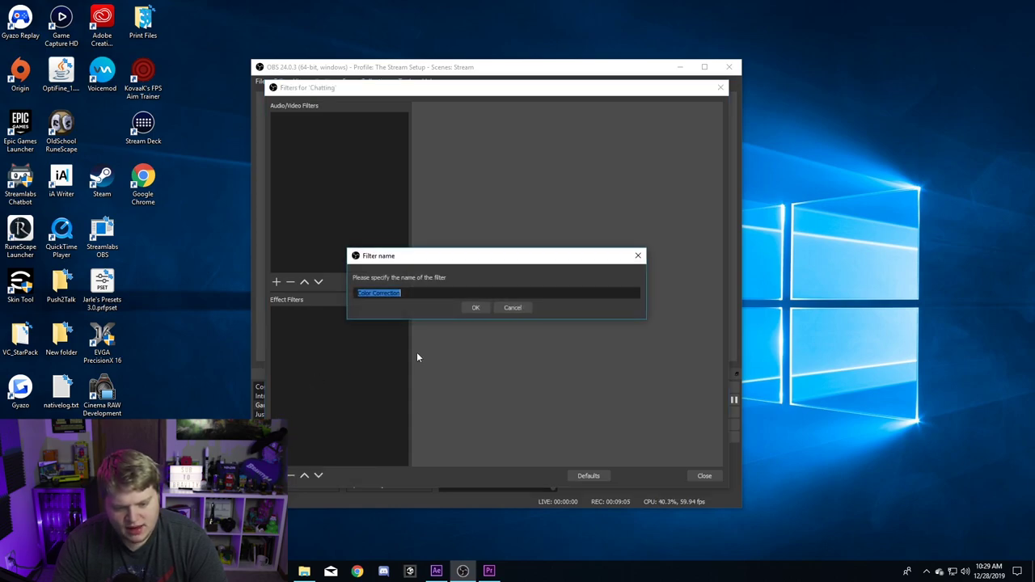
left_click(477, 307)
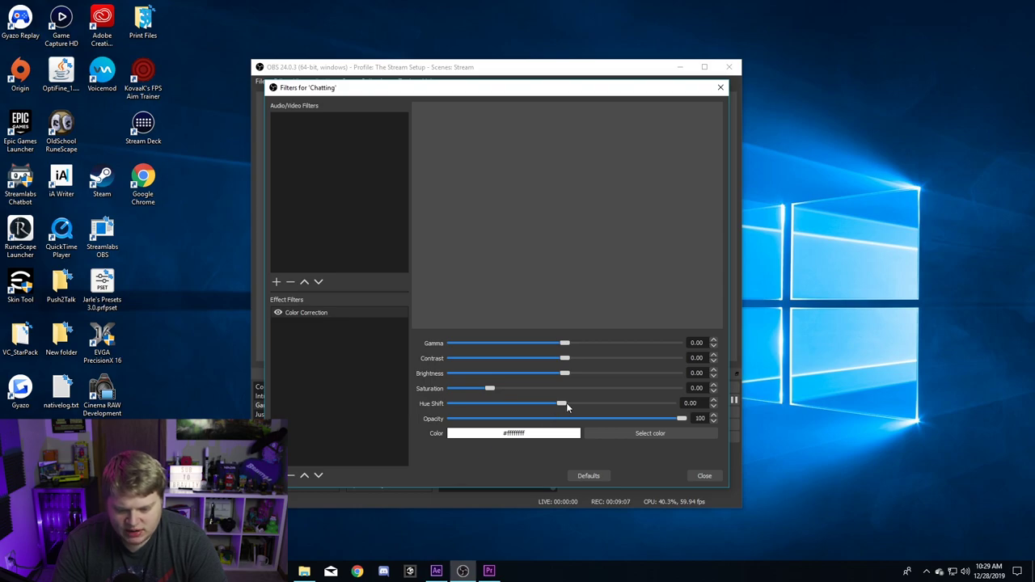
left_click_drag(561, 402, 499, 392)
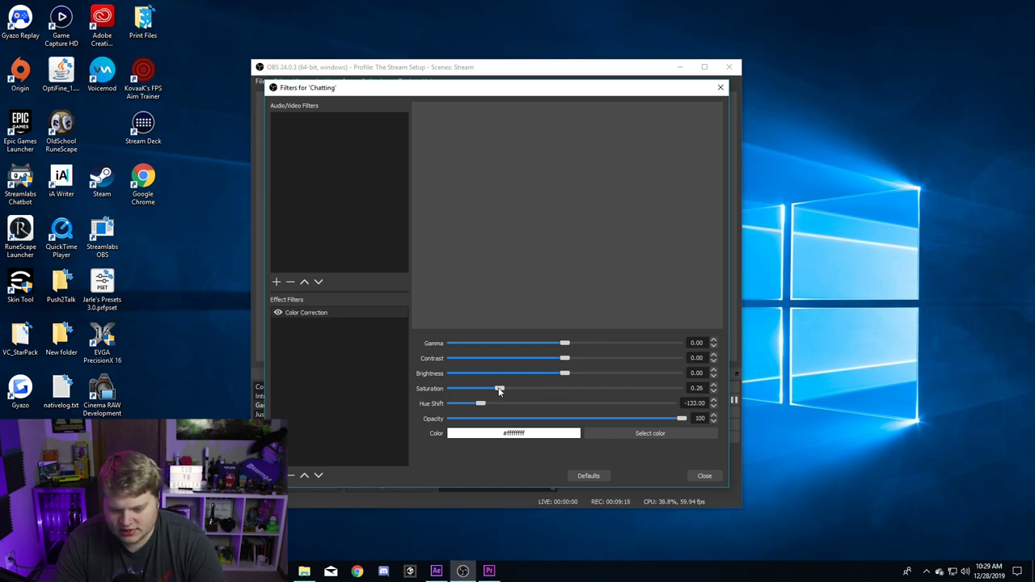
left_click(705, 477)
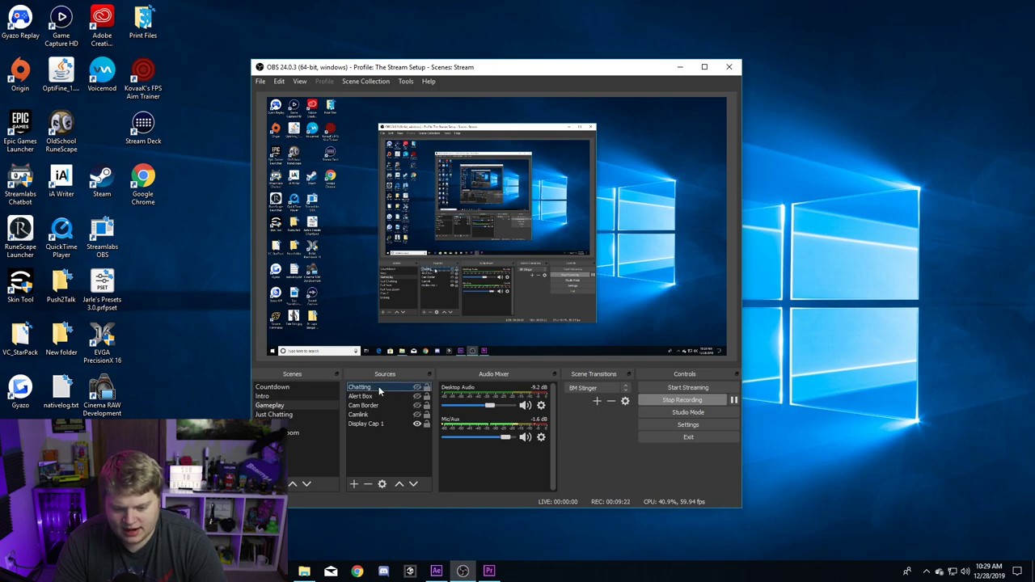
Step: Raise the Chatting Color Correction hue shift to 92.22 so the accents turn green
right_click(380, 391)
left_click(392, 372)
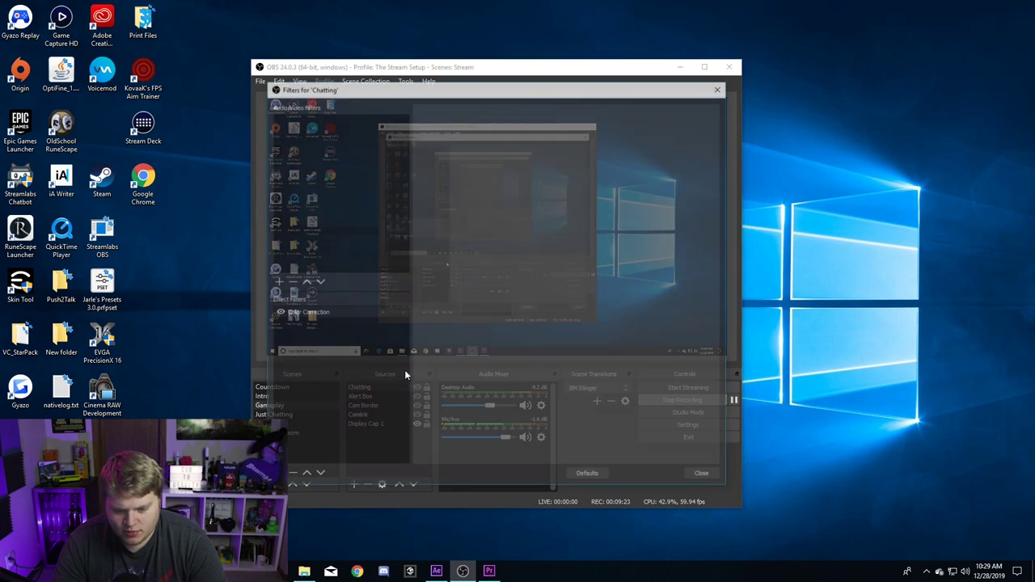
left_click(324, 313)
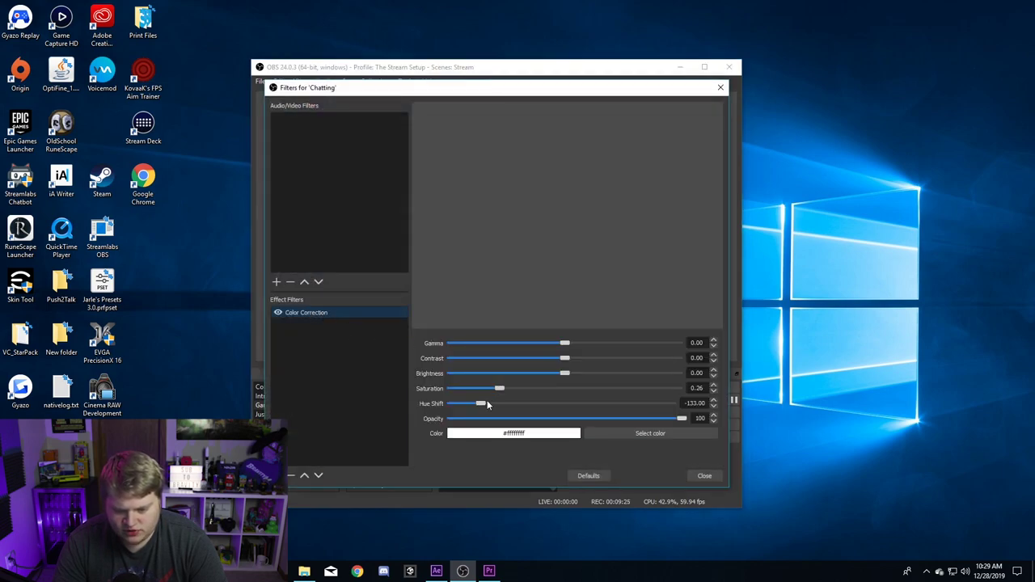
left_click_drag(482, 405, 616, 409)
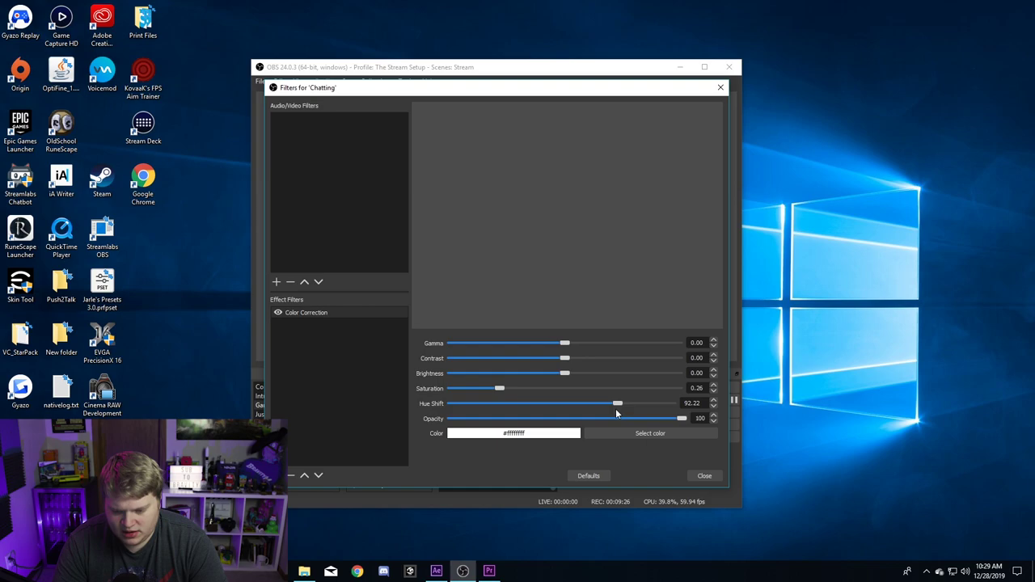
left_click(700, 477)
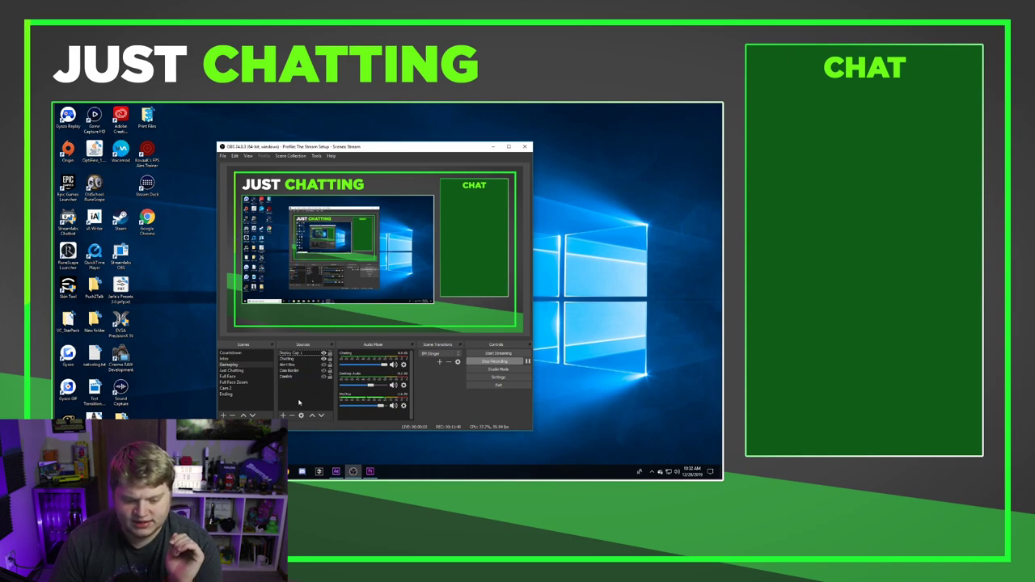
Step: Add an Image source that loads Just Chatting Overlay.png from the Exports folder
left_click(283, 415)
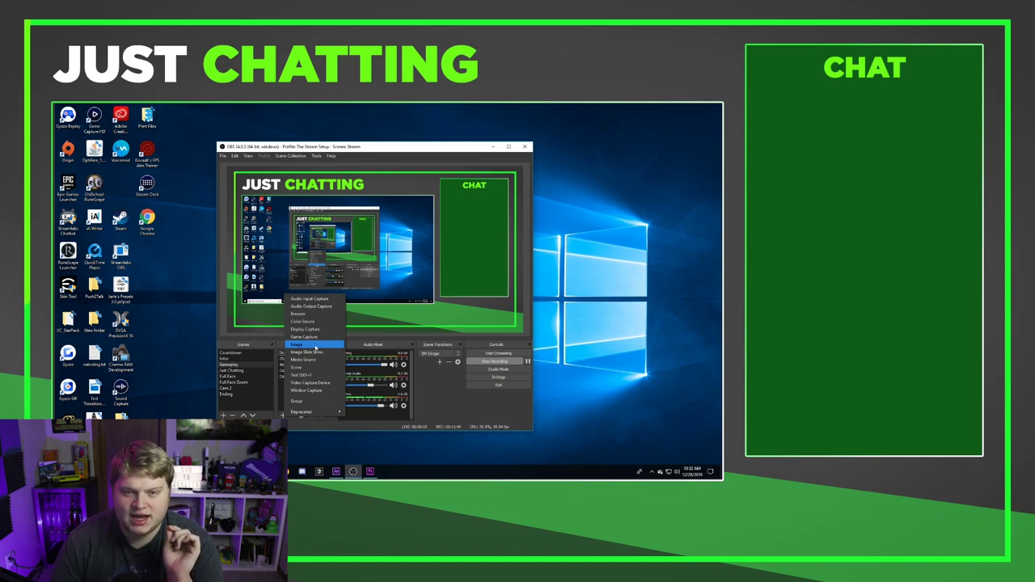
left_click(315, 347)
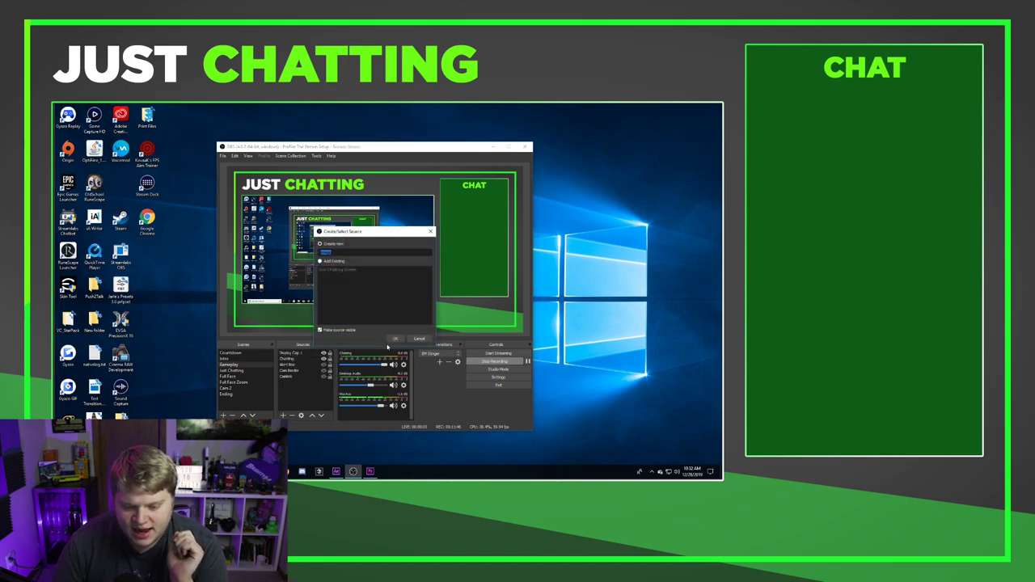
left_click(395, 340)
left_click(479, 337)
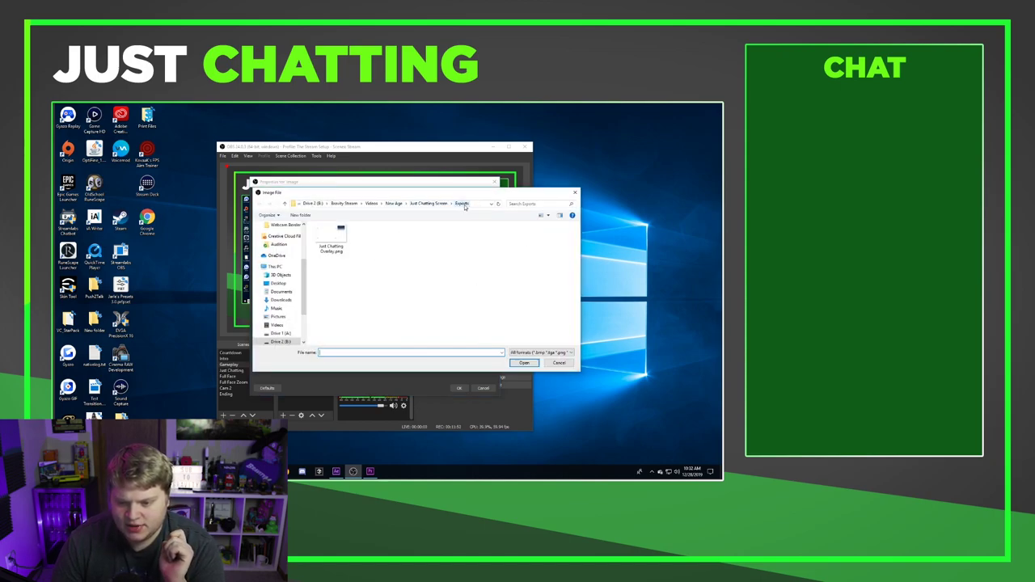
left_click(428, 203)
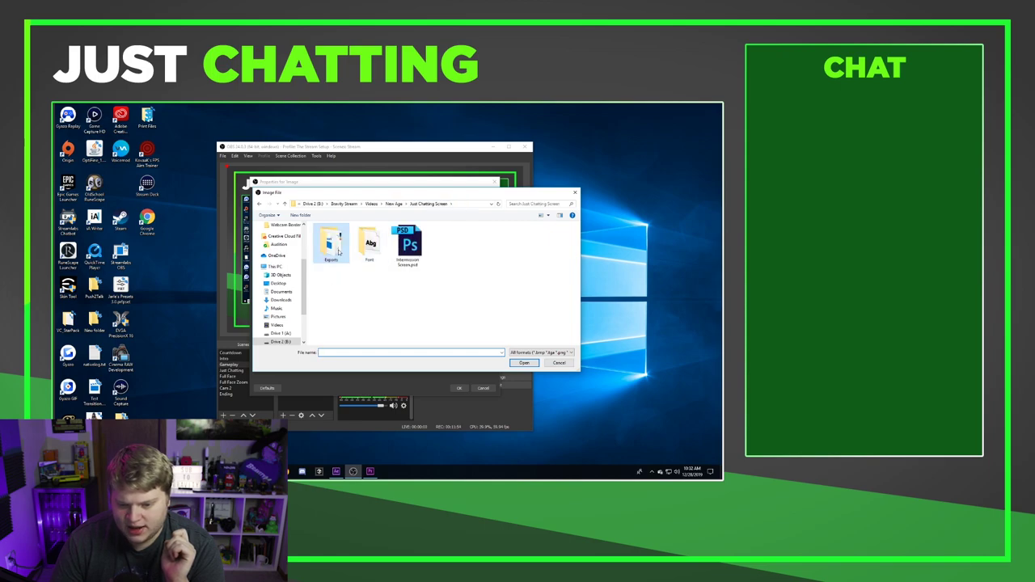
double_click(340, 252)
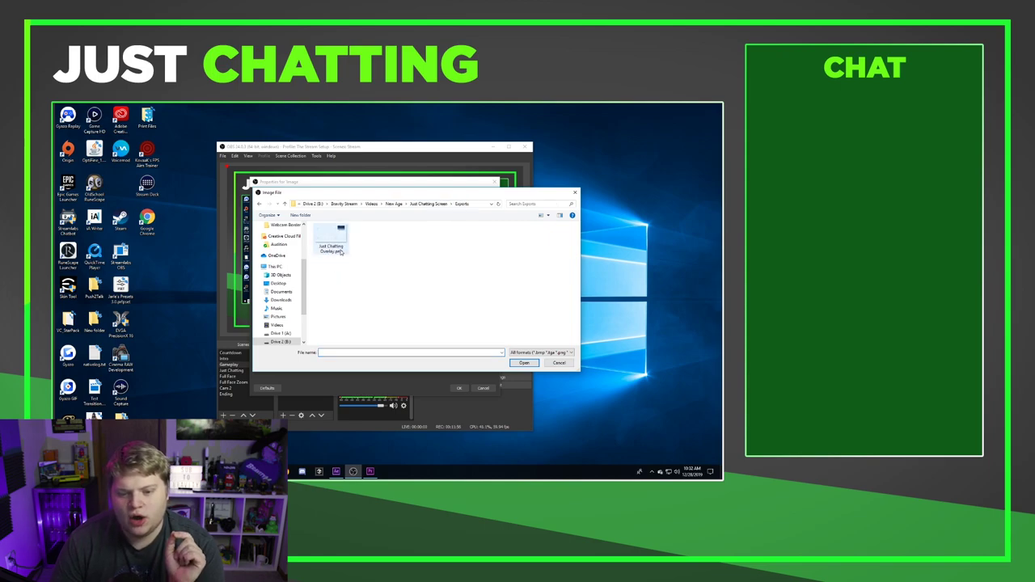
left_click(341, 253)
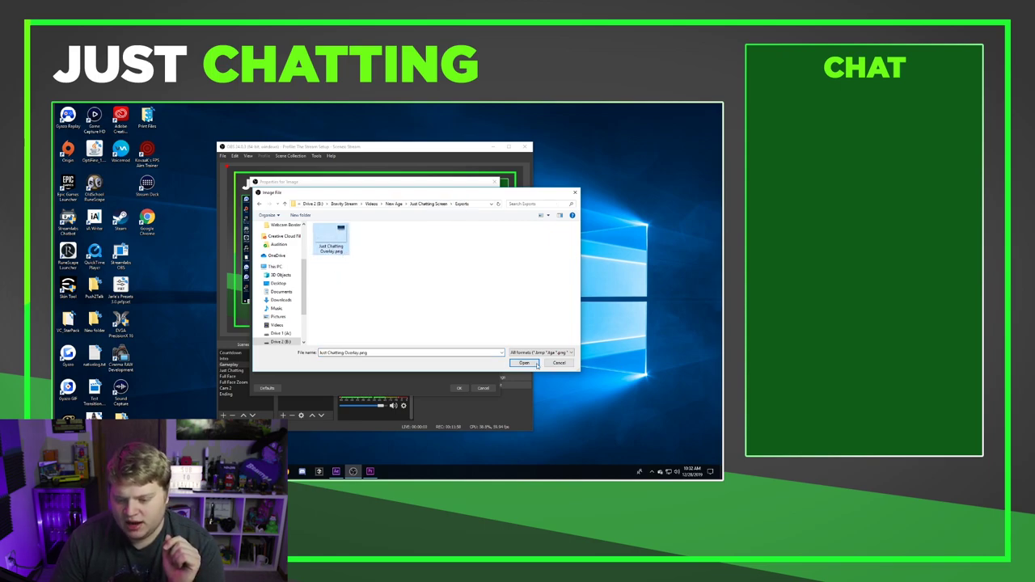
left_click(534, 364)
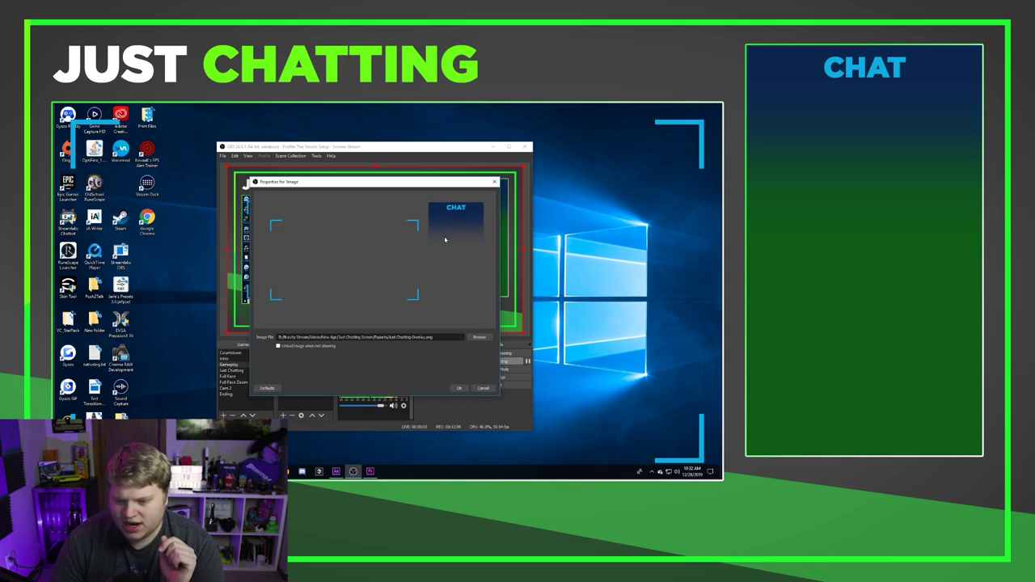
left_click(459, 389)
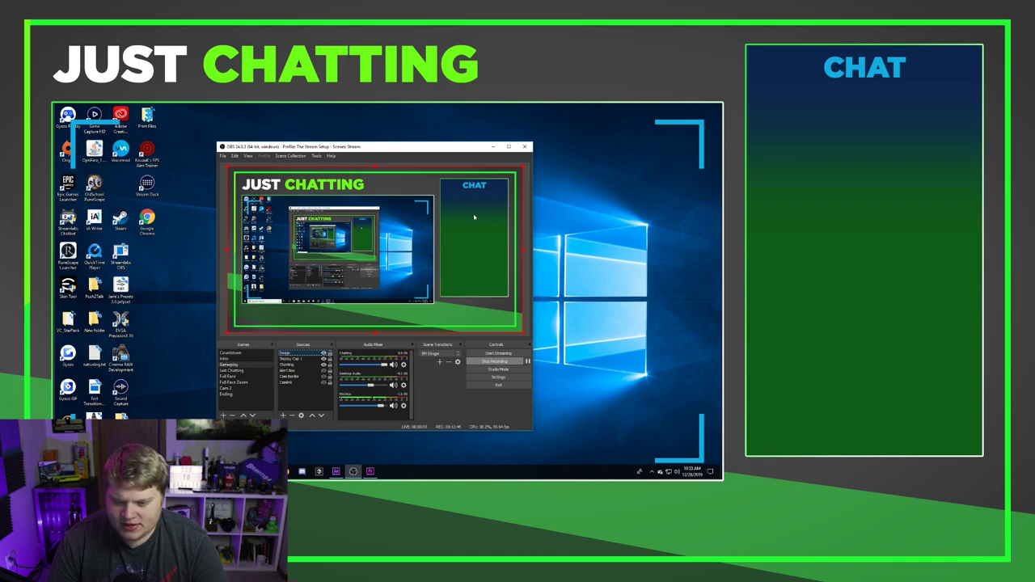
Step: Check the Chatting source's Color Correction filter values
left_click(287, 365)
right_click(297, 368)
left_click(315, 401)
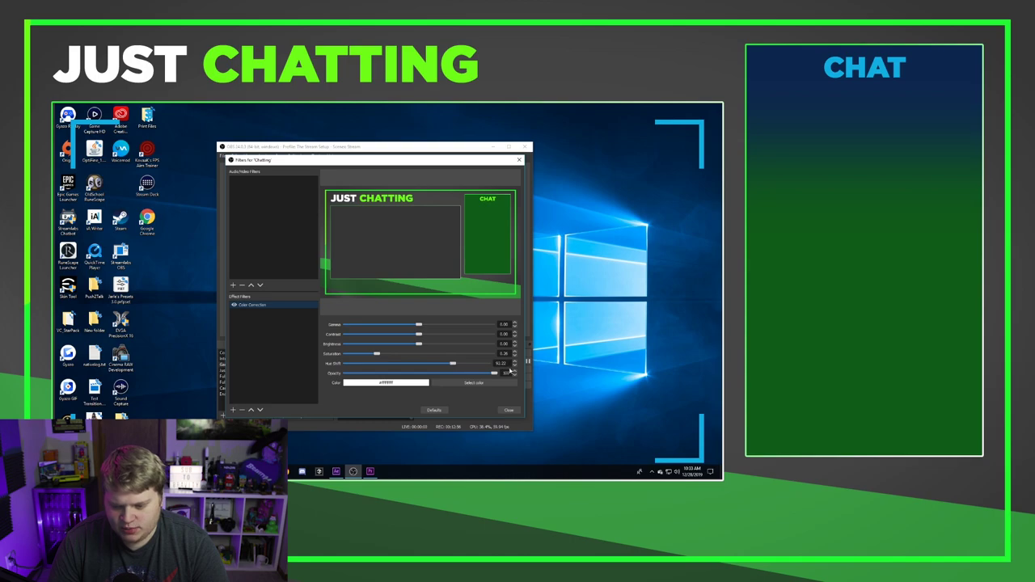
left_click(509, 410)
Step: Add a Color Correction filter to the Image source so its CHAT panel turns green
right_click(294, 356)
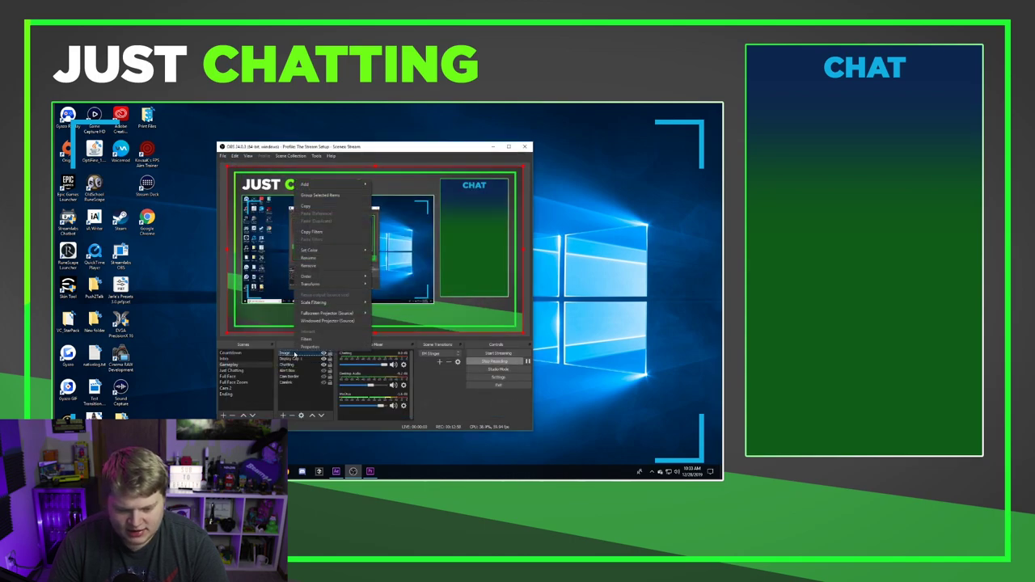
left_click(320, 341)
left_click(234, 410)
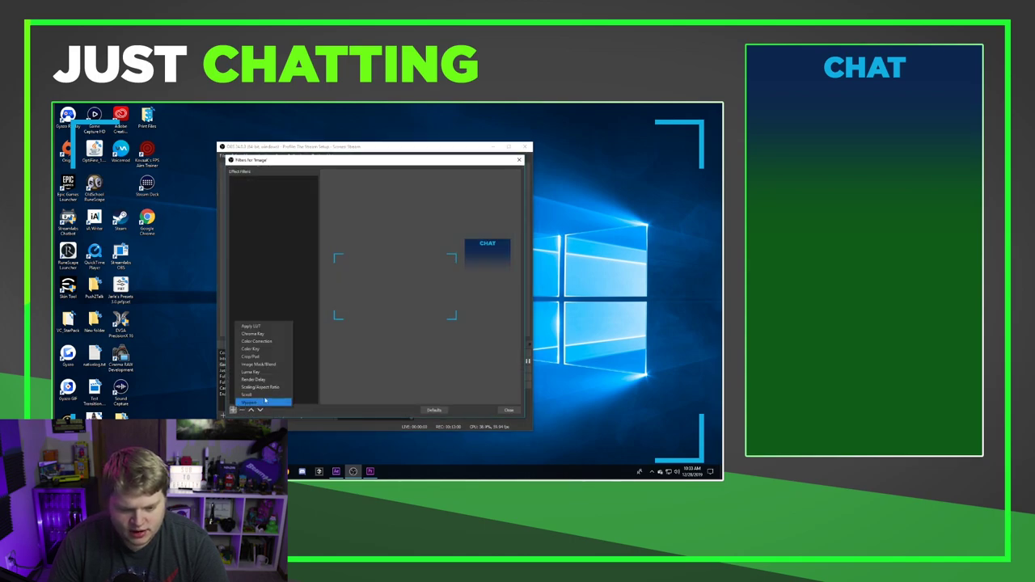
left_click(260, 341)
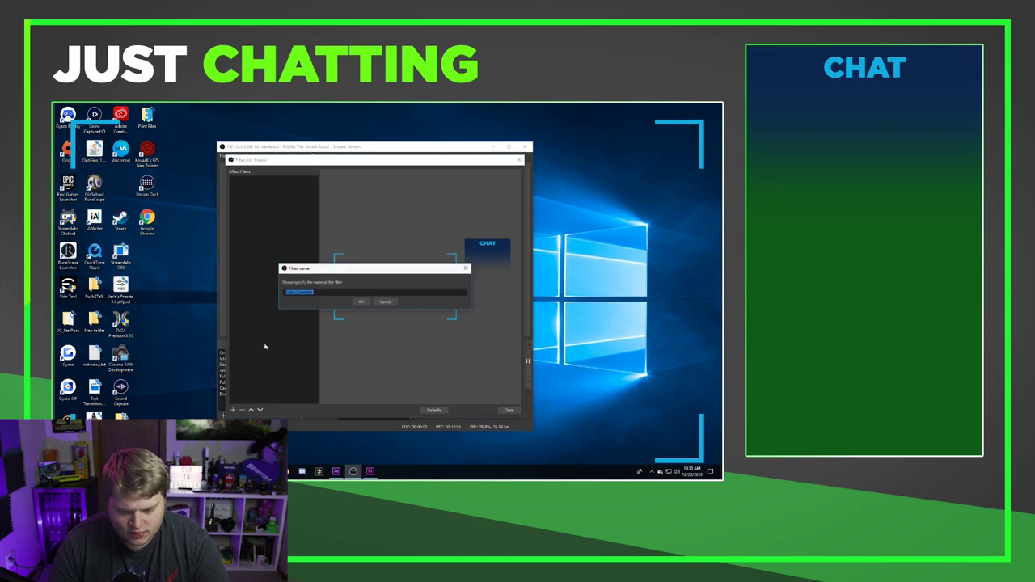
left_click(360, 302)
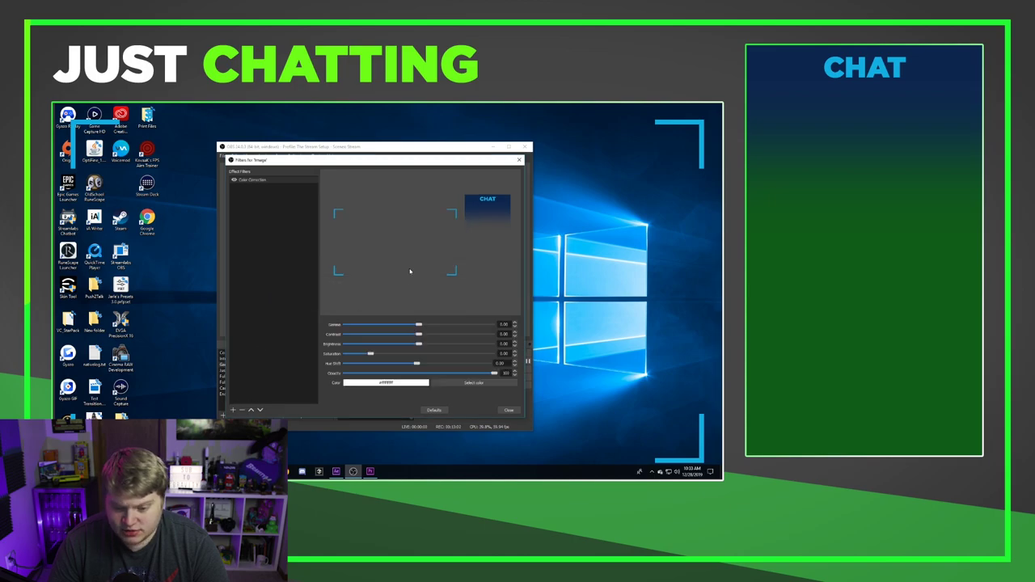
left_click(505, 411)
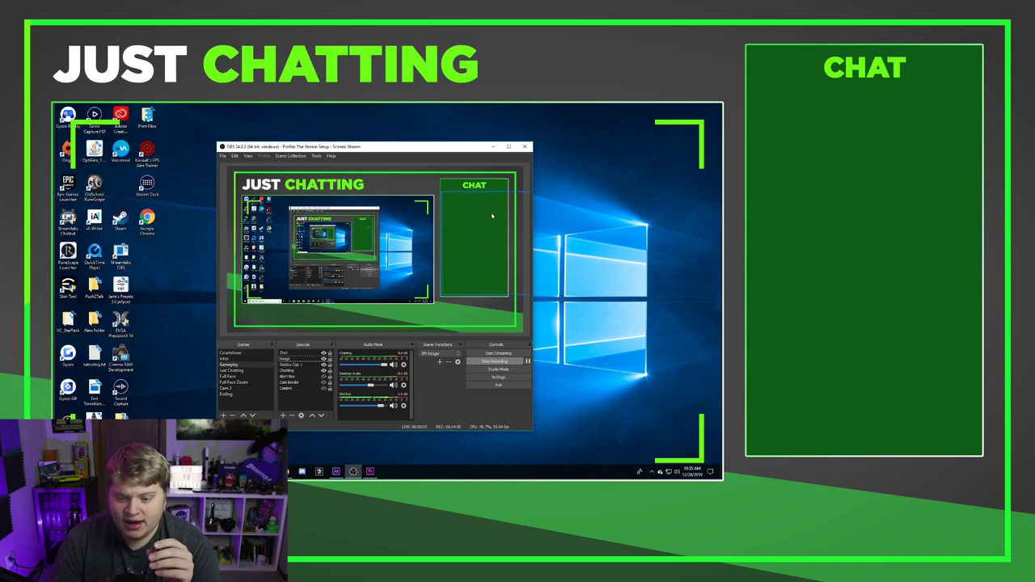
Step: Move the Chat source below the Image source so messages sit inside the CHAT panel
left_click(294, 356)
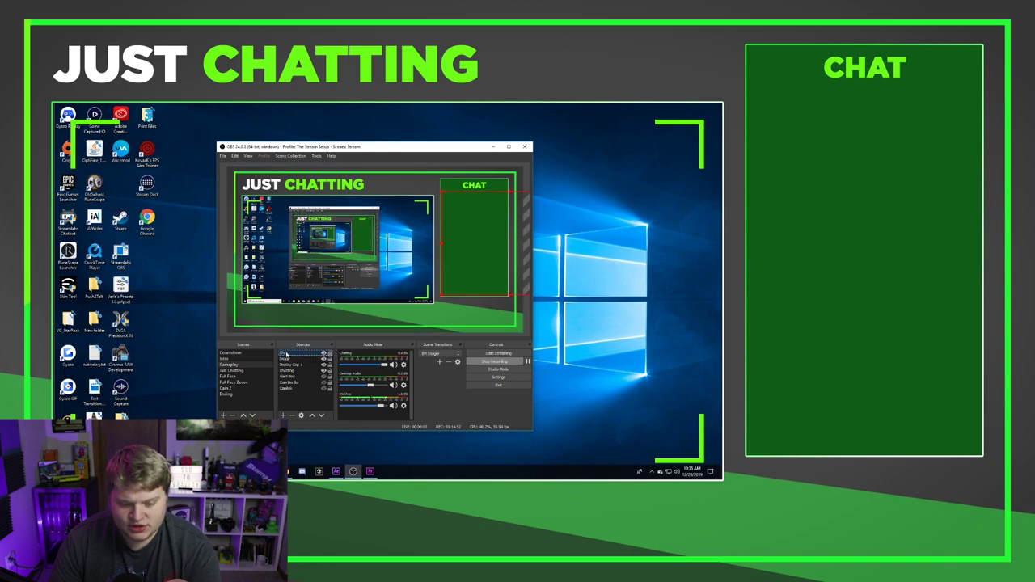
left_click_drag(295, 356, 312, 357)
left_click(288, 354)
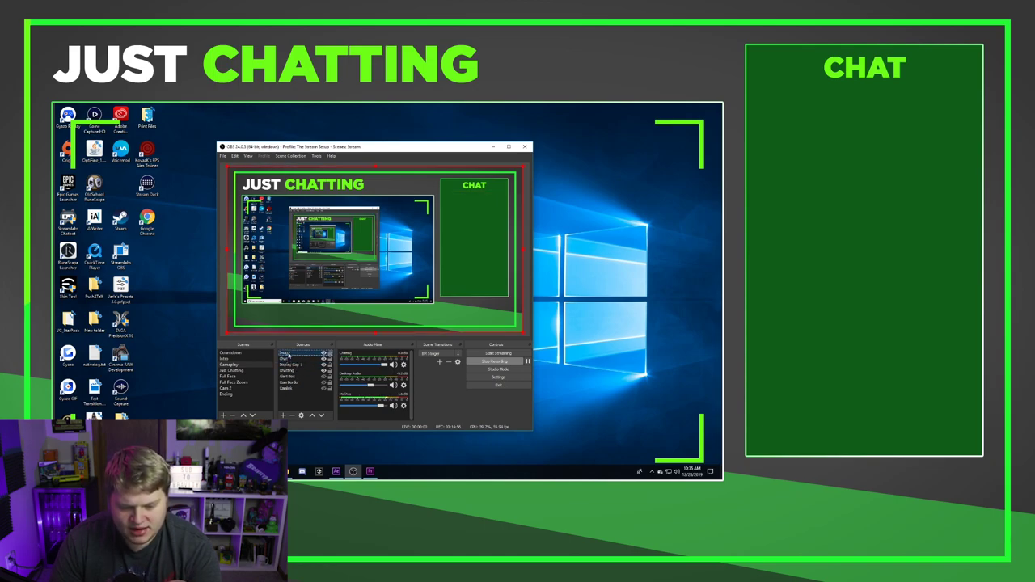
left_click(292, 371)
left_click(291, 359)
left_click(293, 354)
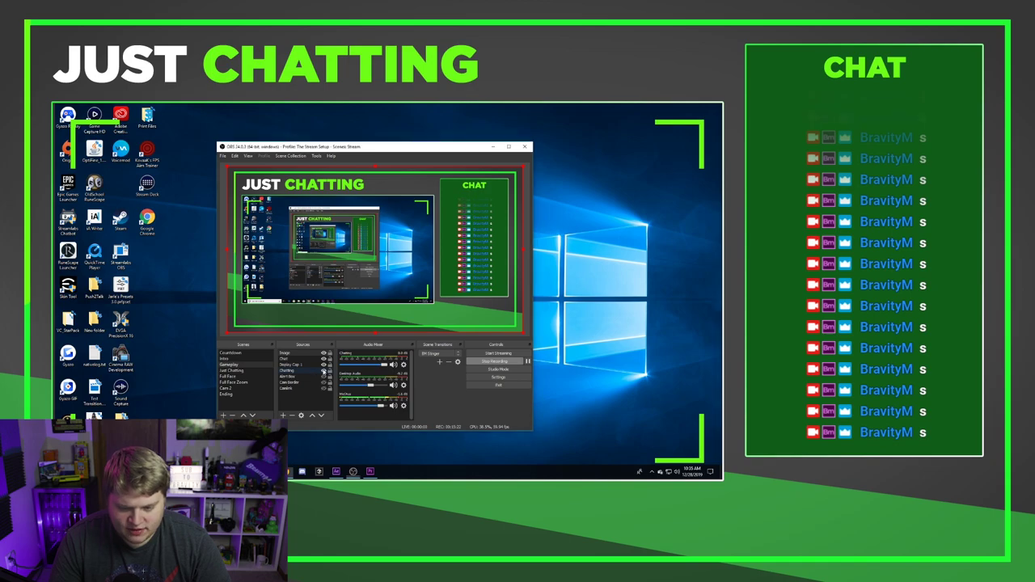
Step: Hide and re-show the Chatting overlay, then deselect the Image source
left_click(323, 371)
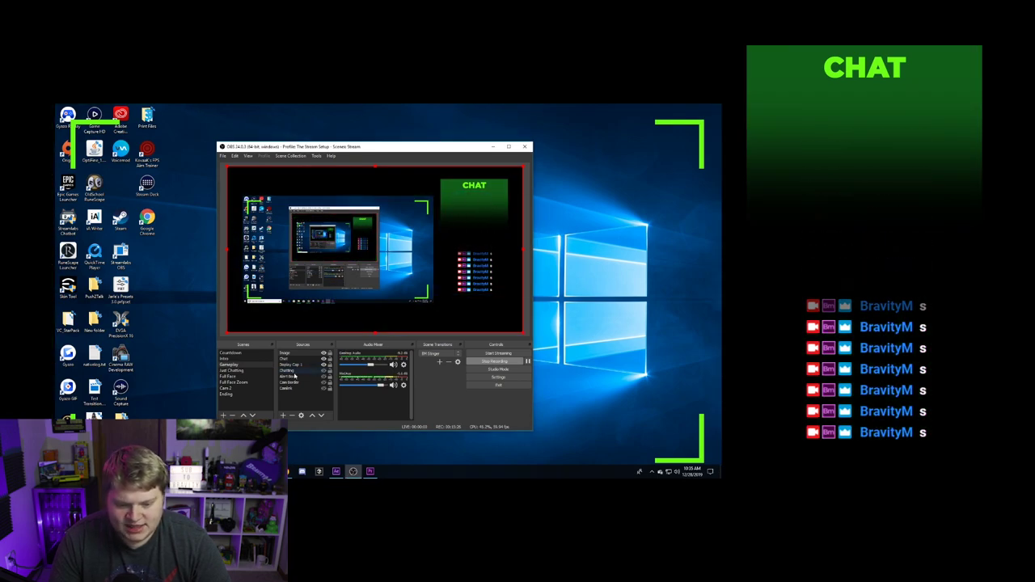
left_click(324, 371)
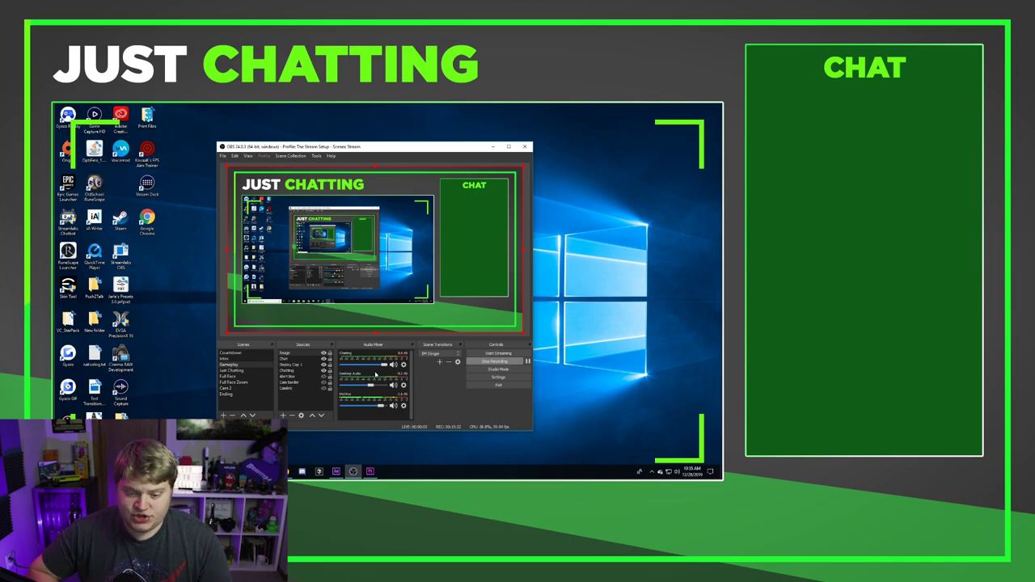
left_click(304, 402)
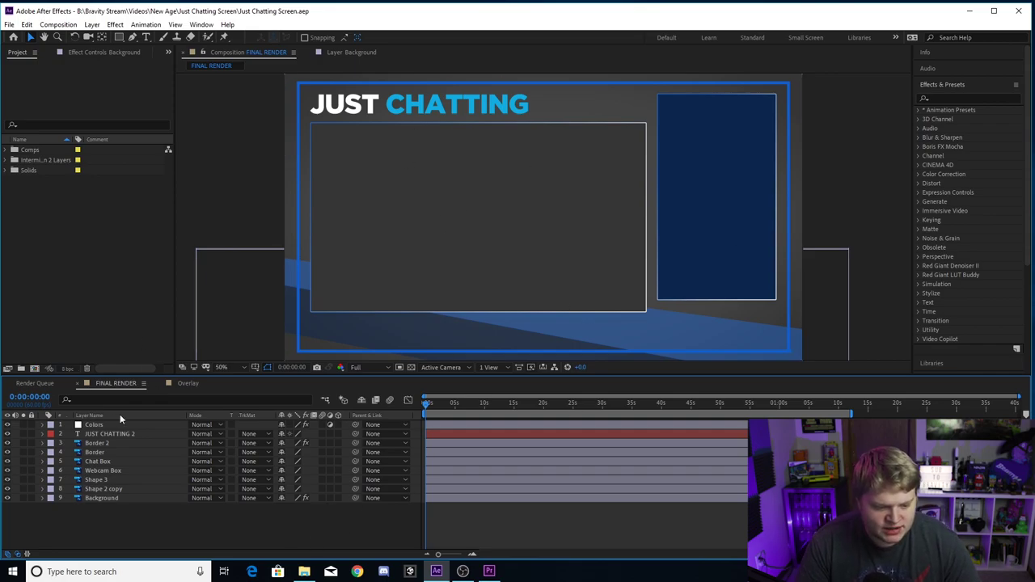
Step: Scrub to about 17 seconds, preview the Overlay comp, then select Colors in FINAL RENDER
left_click(115, 384)
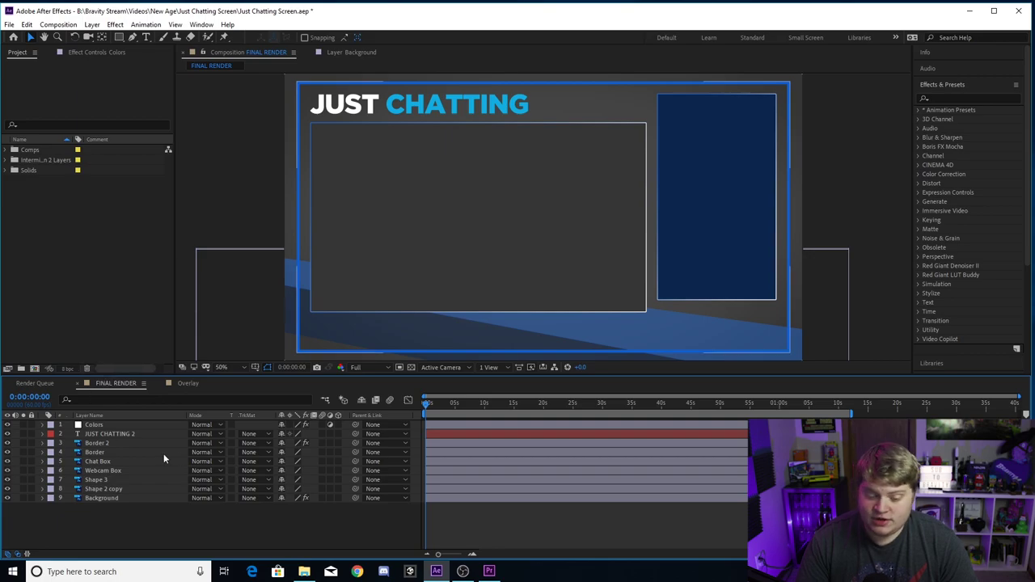
left_click_drag(838, 404, 527, 404)
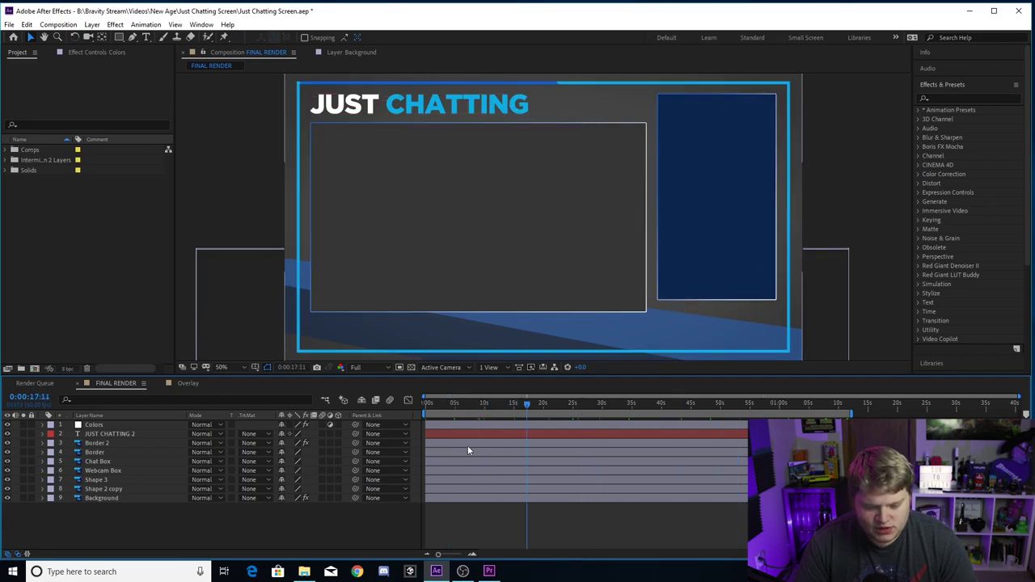
left_click(186, 383)
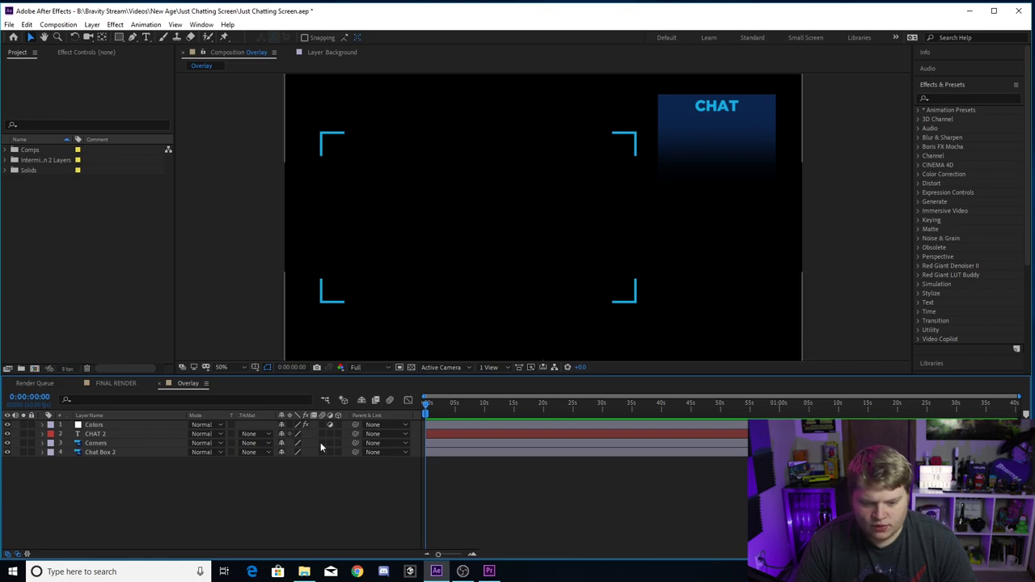
left_click(117, 383)
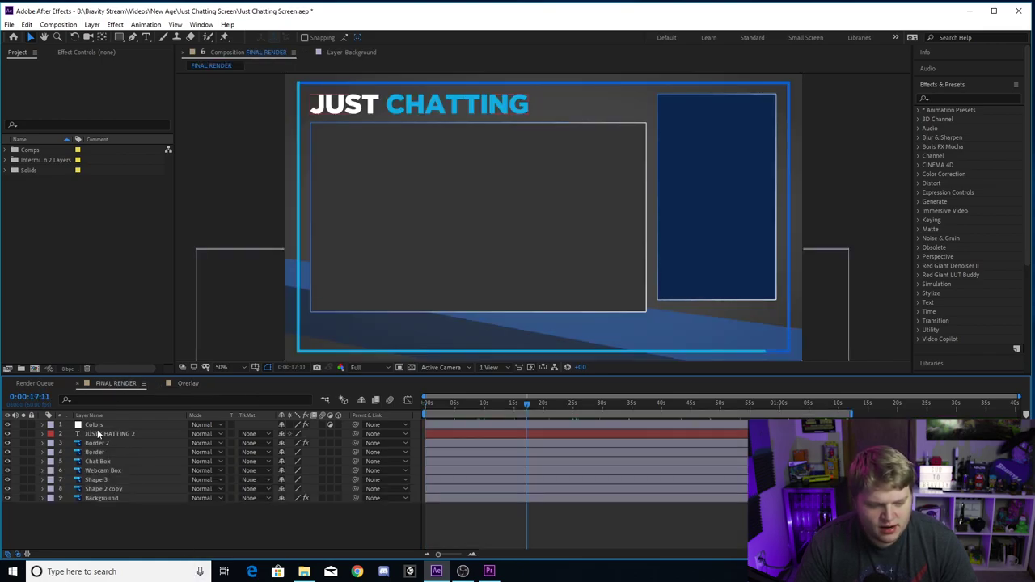
left_click(125, 425)
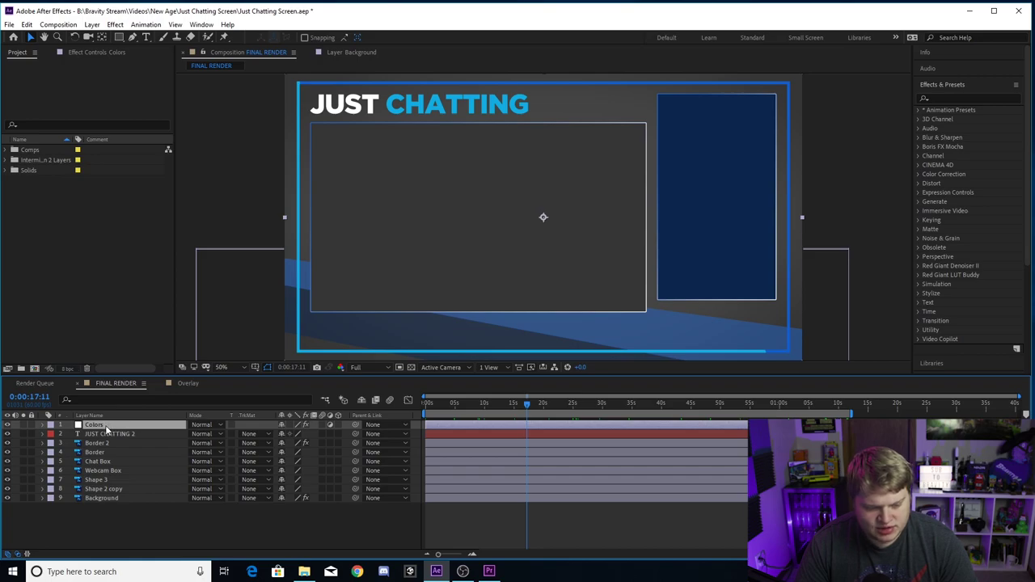
left_click(95, 51)
left_click_drag(99, 152, 112, 67)
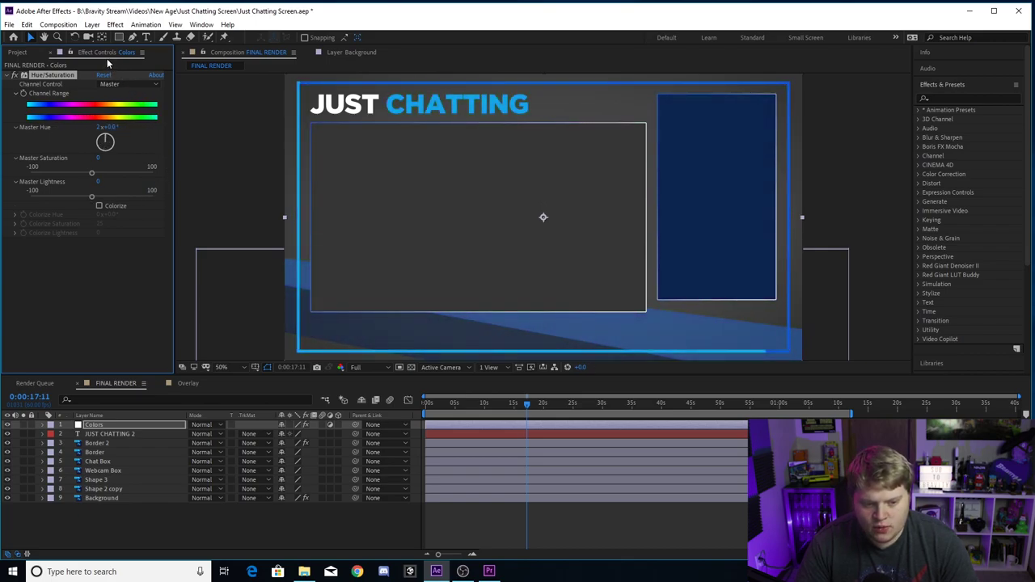
left_click(156, 528)
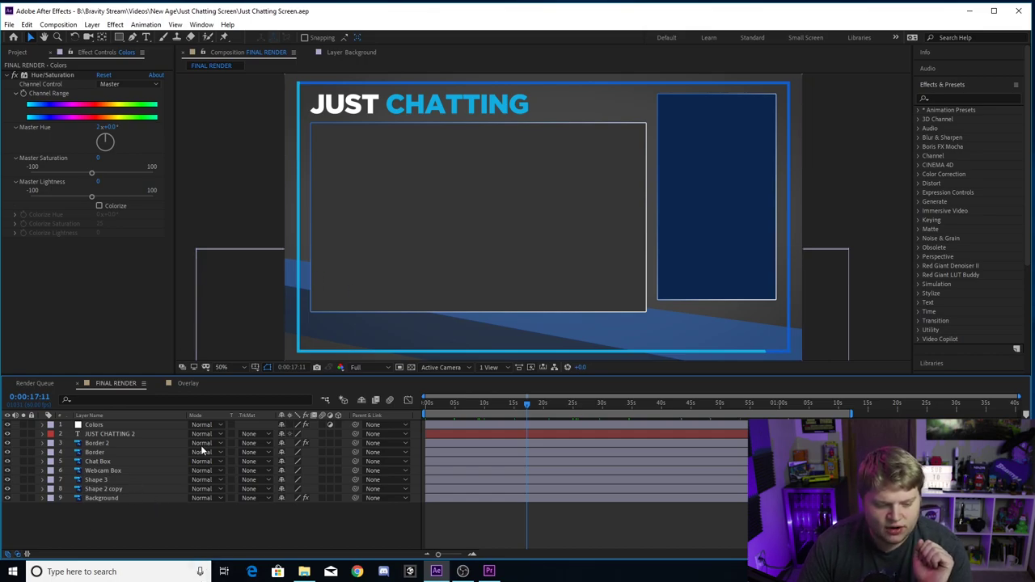
left_click(186, 384)
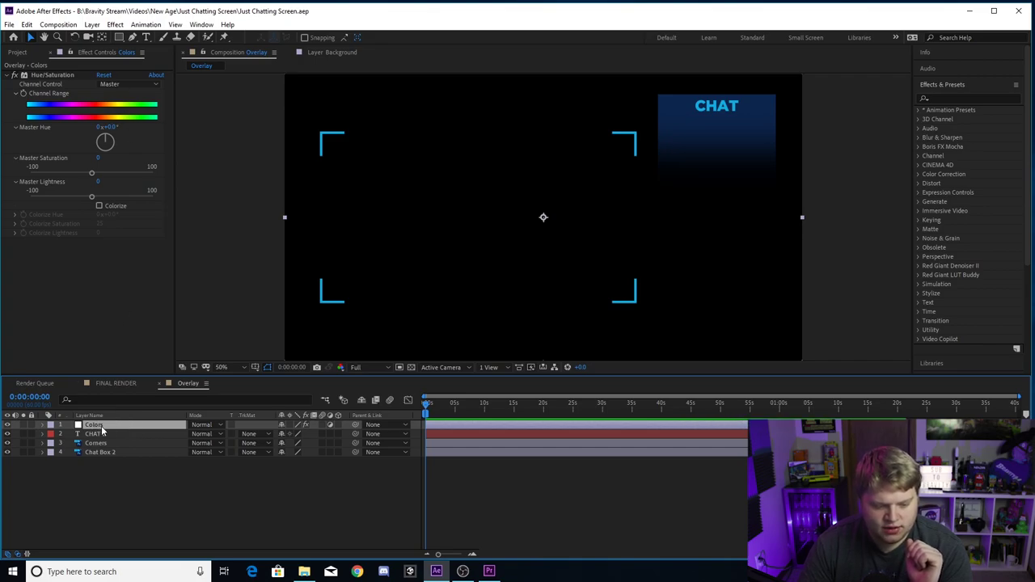
left_click_drag(111, 142, 144, 316)
key("ctrl+z")
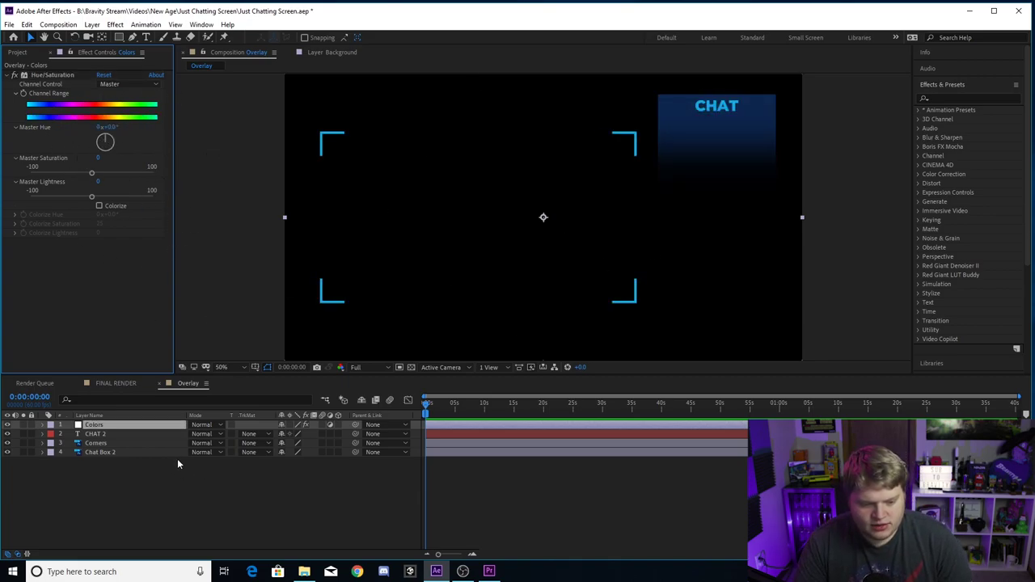
left_click(116, 384)
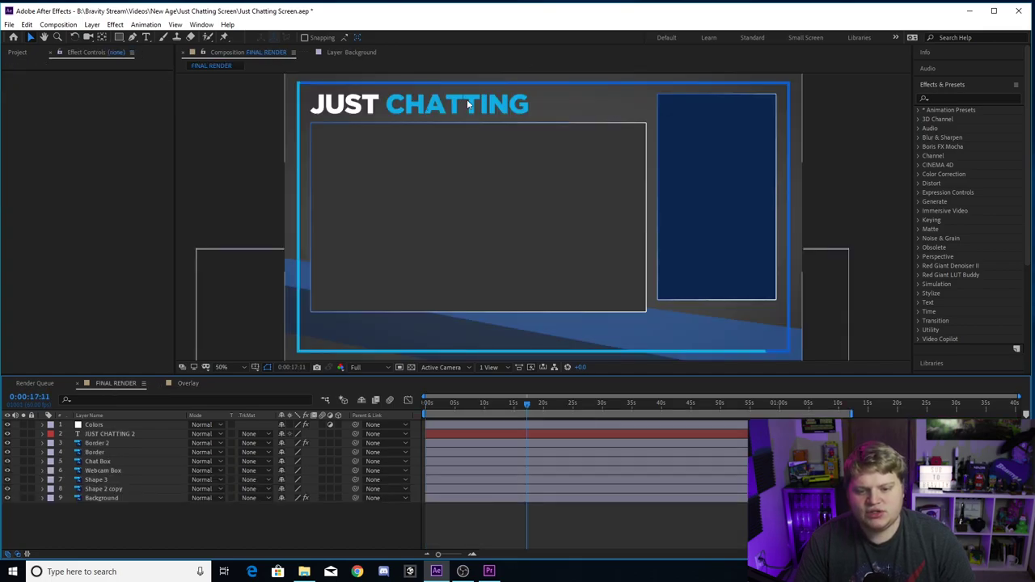
Step: Trim the JUST CHATTING title to JUST CHAT, then undo it back to JUST CHATTING
left_click(454, 107)
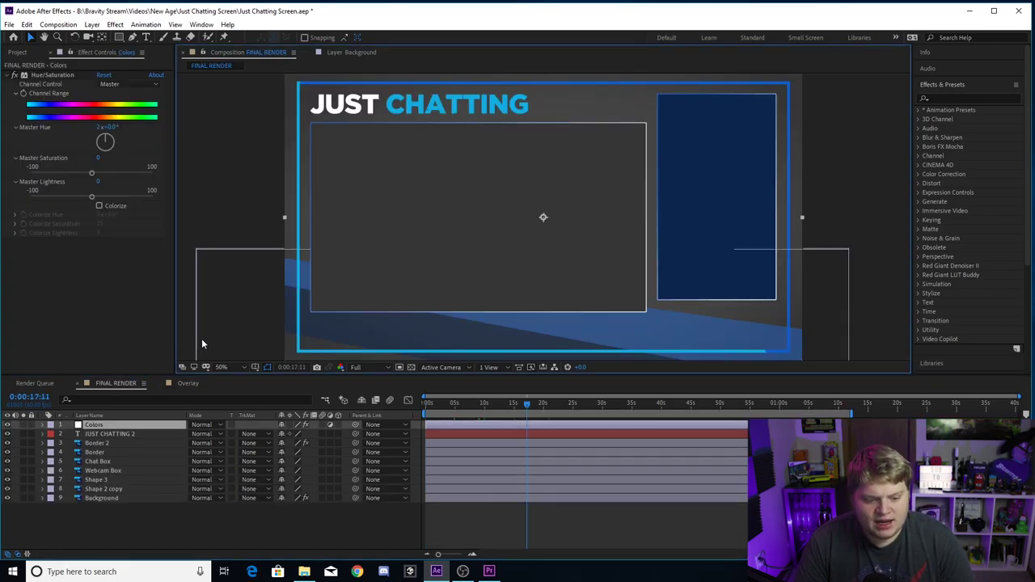
left_click(103, 434)
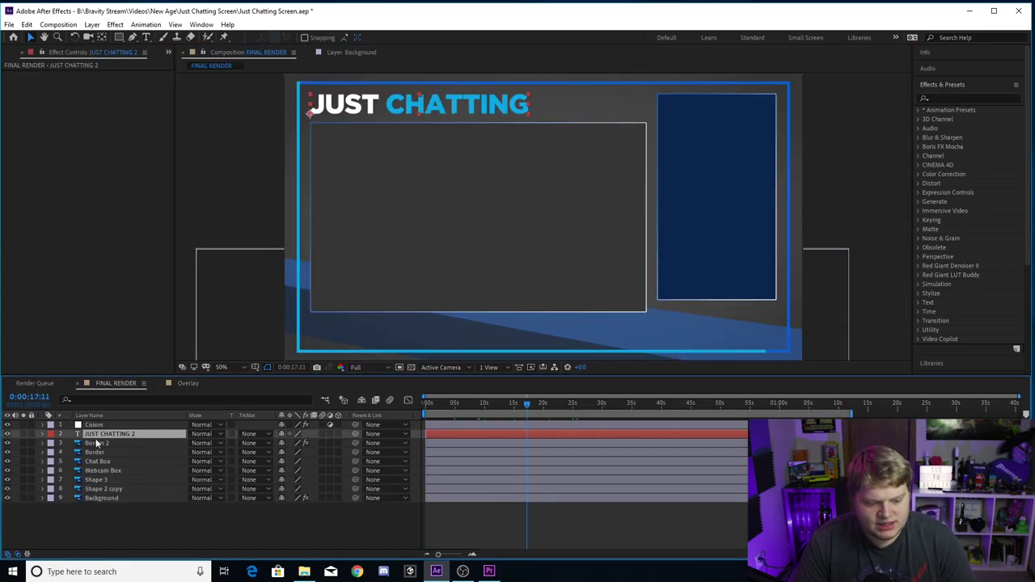
double_click(498, 103)
left_click(364, 106)
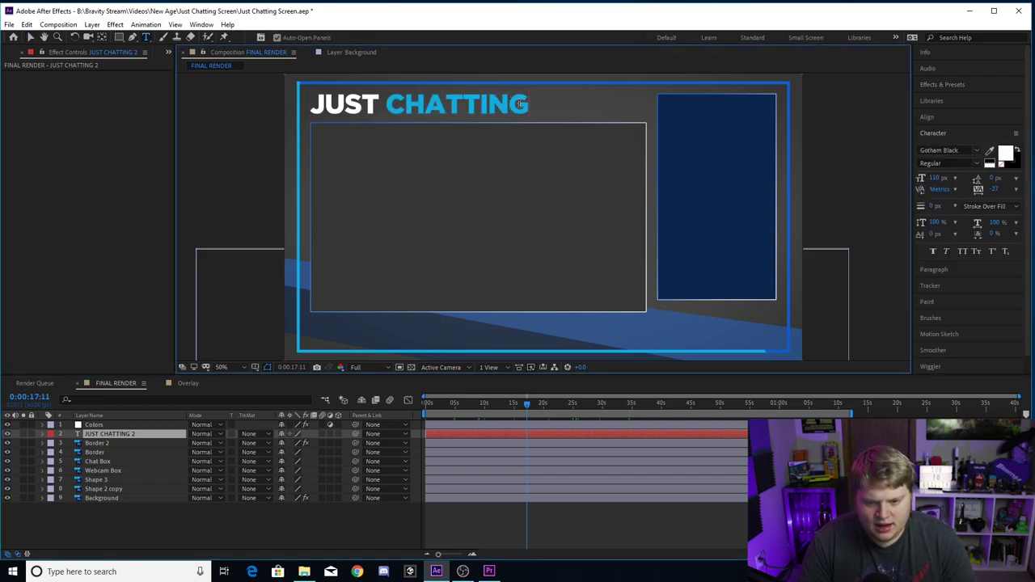
left_click(512, 118)
key("BackSpace")
key("BackSpace")
key("BackSpace")
key("BackSpace")
left_click(297, 510)
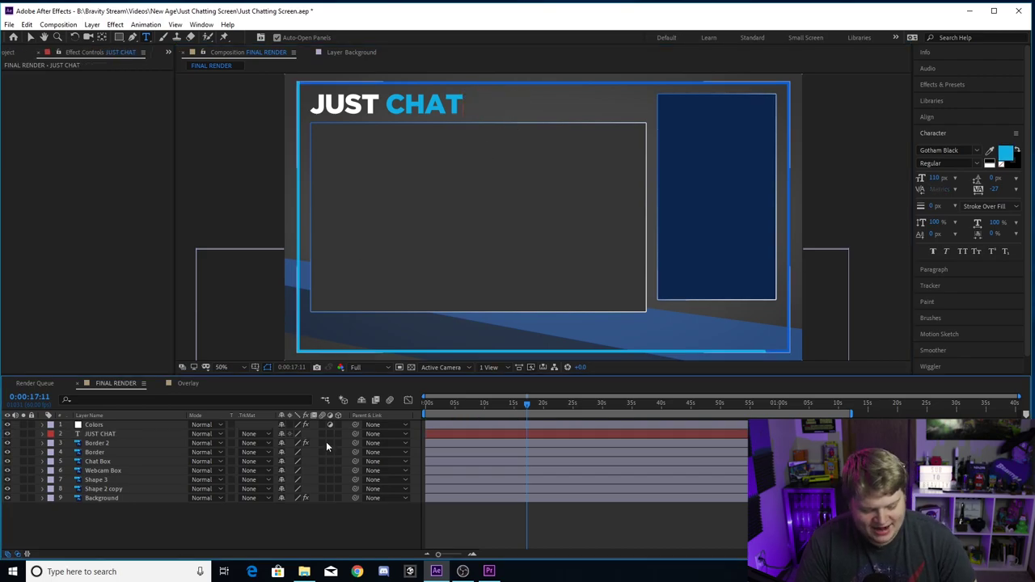
key("ctrl+z")
left_click(224, 518)
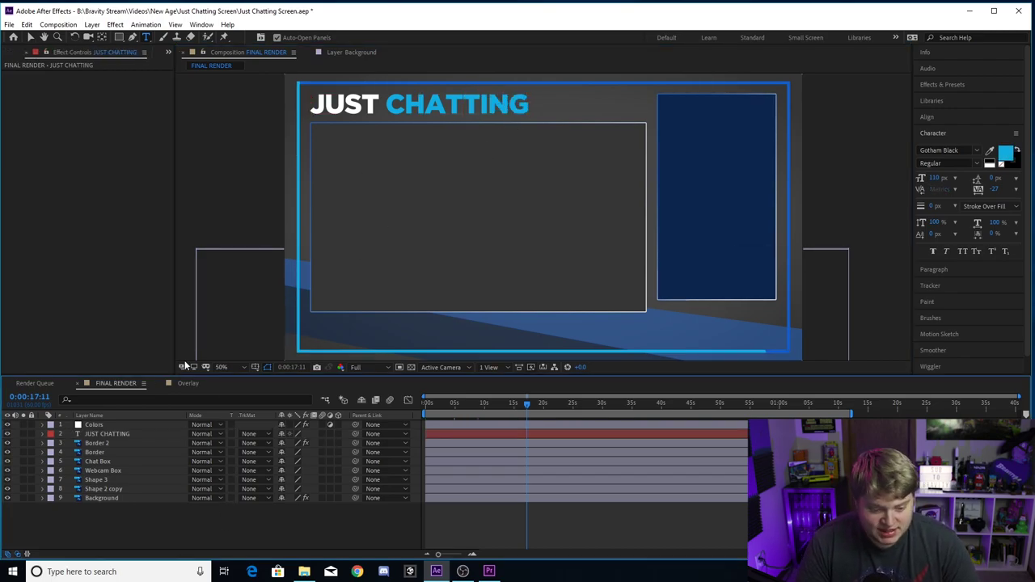
Step: In the Overlay composition, align CHAT 2 with CHAT and try YOU as the heading, then restore CHAT
left_click(188, 382)
left_click(117, 434)
left_click_drag(706, 110, 704, 104)
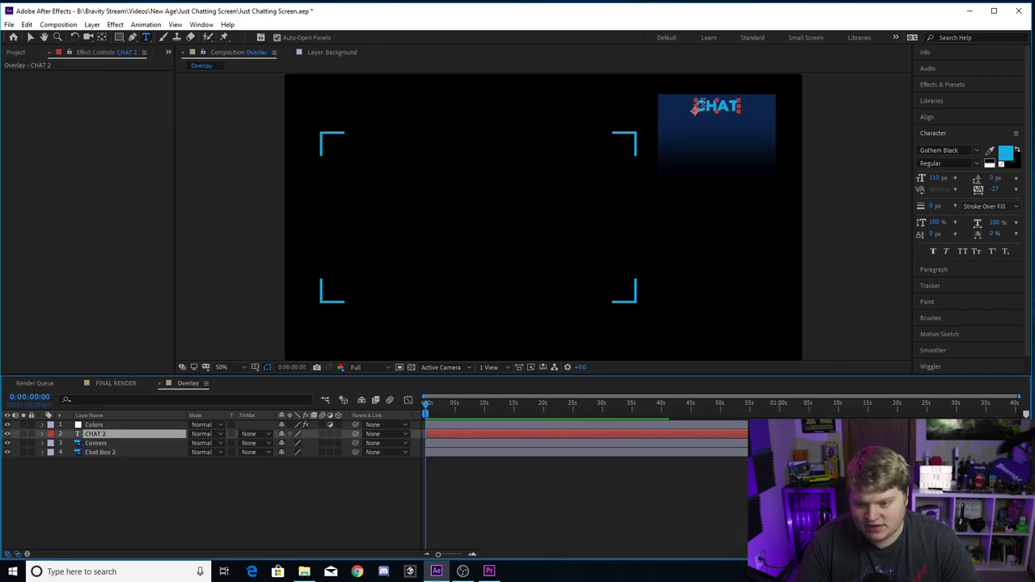
left_click(8, 435)
double_click(694, 108)
type("YOU")
key("BackSpace")
key("BackSpace")
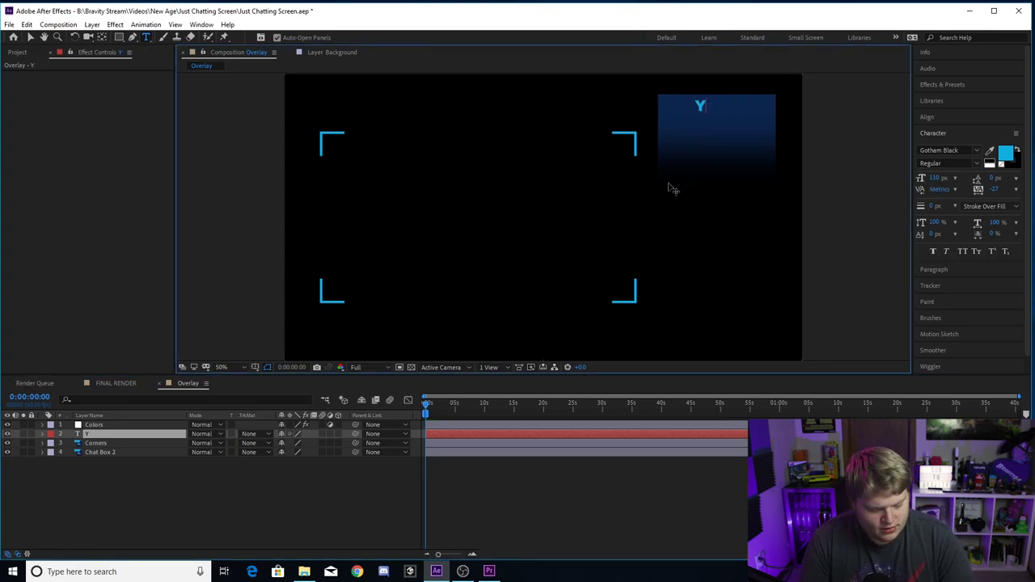
key("ctrl+z")
key("ctrl+z")
left_click(329, 516)
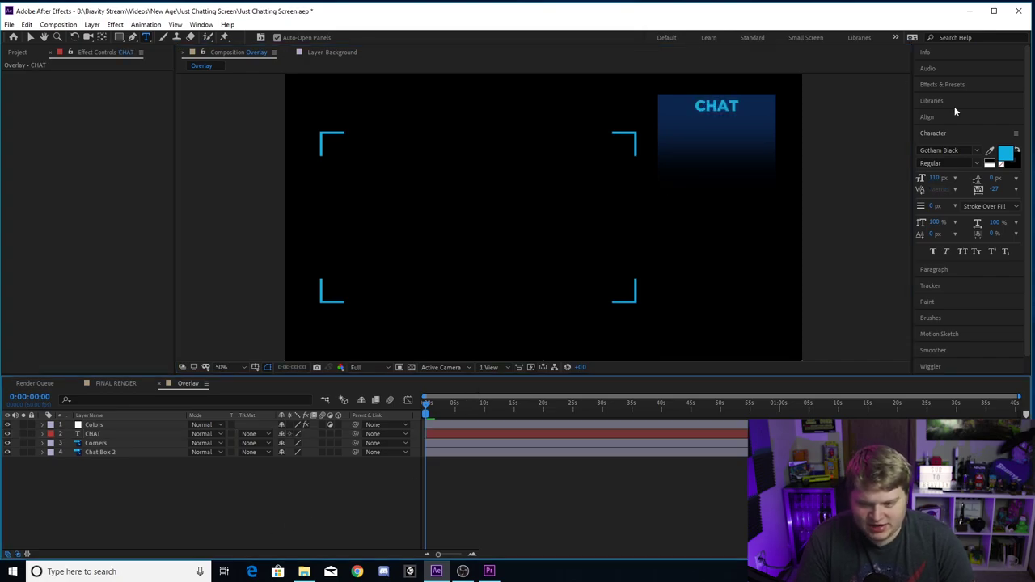